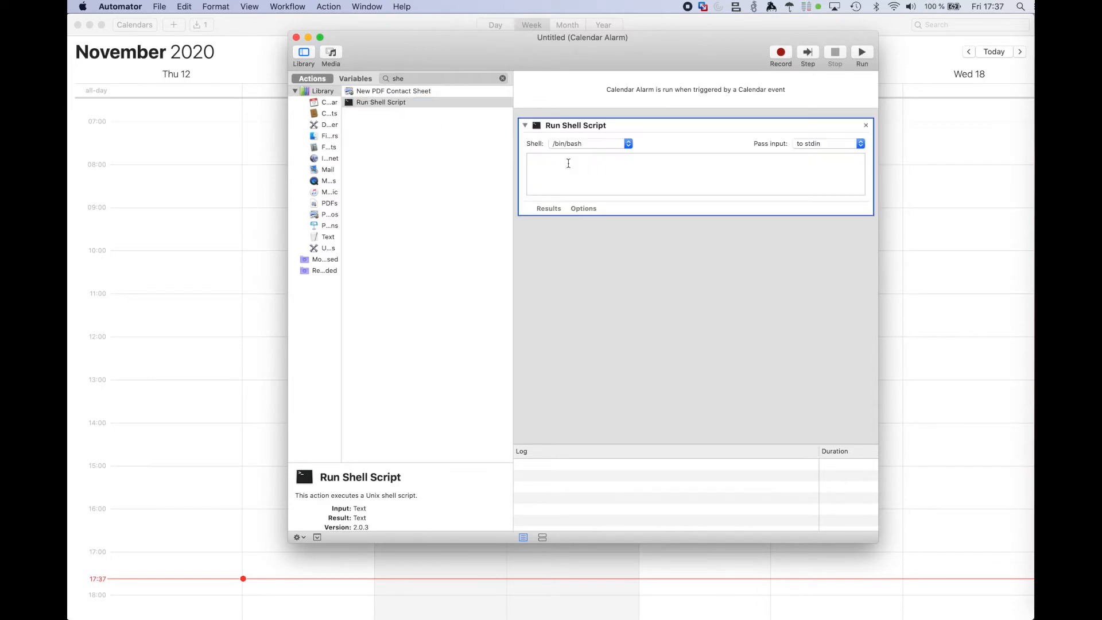
Step: Enter the script command "networksetup -setairportpower en0 off" followed by the comment "# older macbooks use en1"
type("networksetup -setairportpower en0 off")
double_click(666, 157)
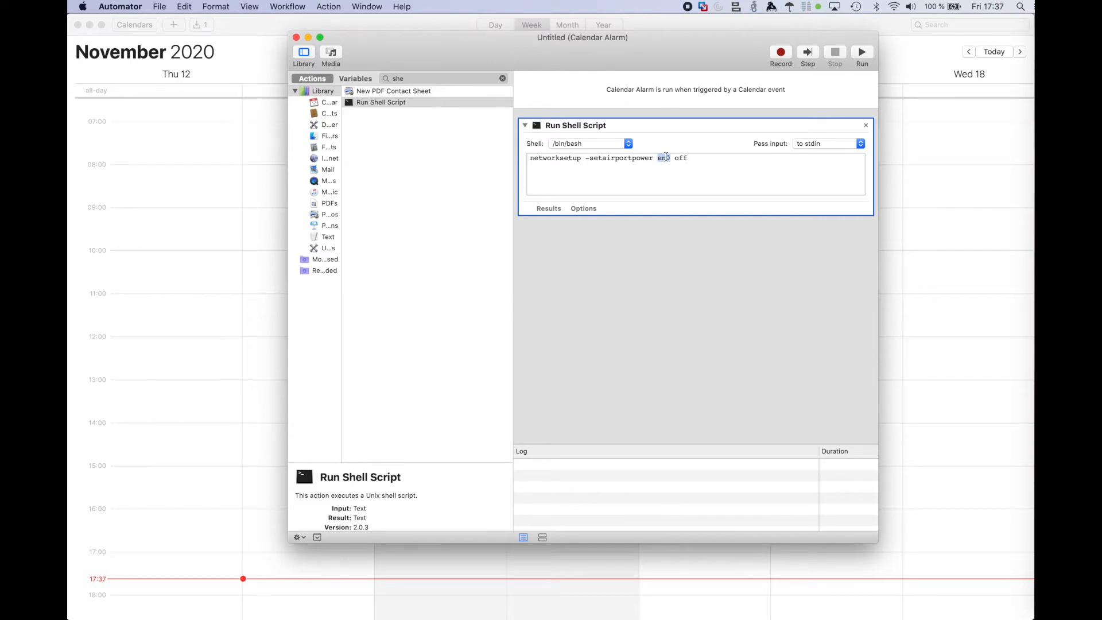
left_click(732, 161)
type("# older macbooks use en1")
Step: Remove the comment about older macbooks from the shell script and run the workflow
left_click_drag(692, 158, 796, 158)
key("BackSpace")
left_click(865, 54)
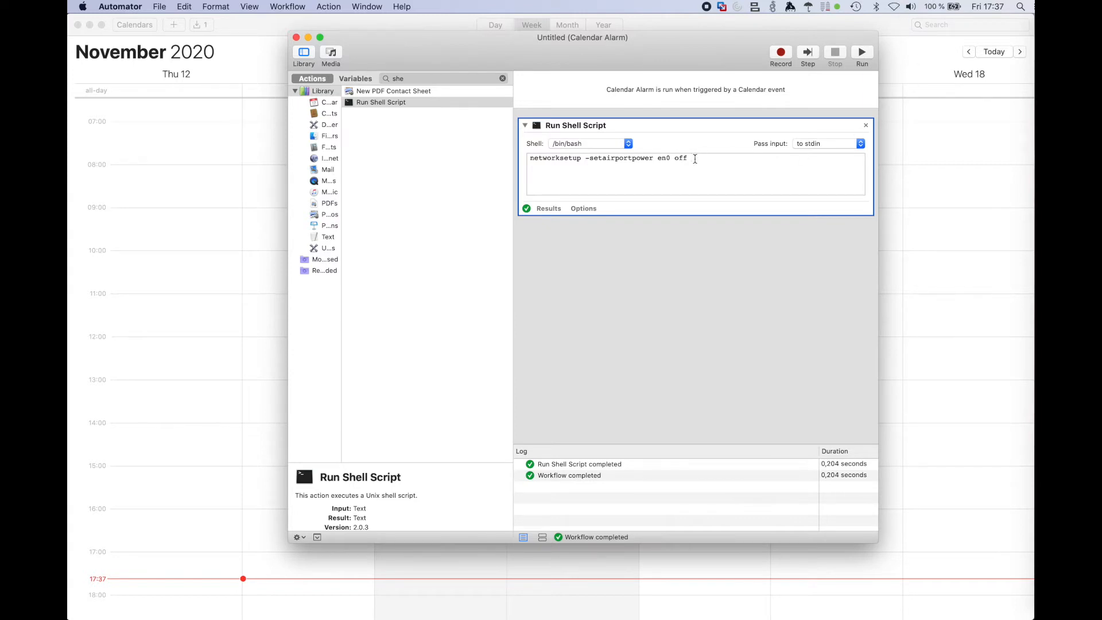
Step: Change the script command's final argument to "on" and run the workflow
key("alt+shift+Left")
type("on")
left_click(862, 53)
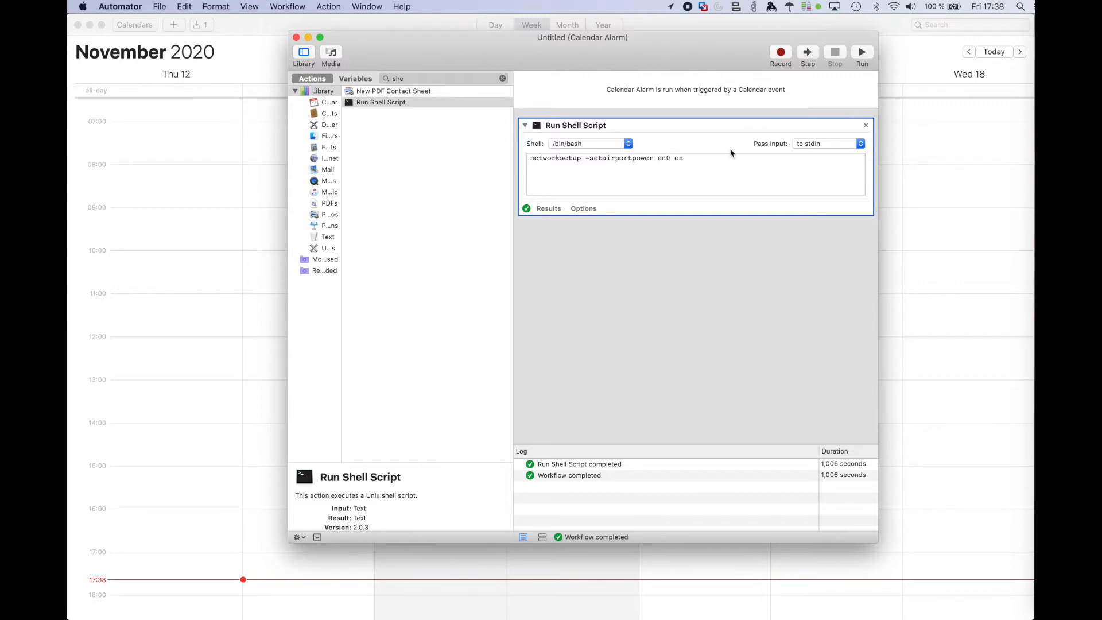
Step: Save the calendar alarm as "Wireless Adapter ON" and dismiss its event notification
left_click(161, 7)
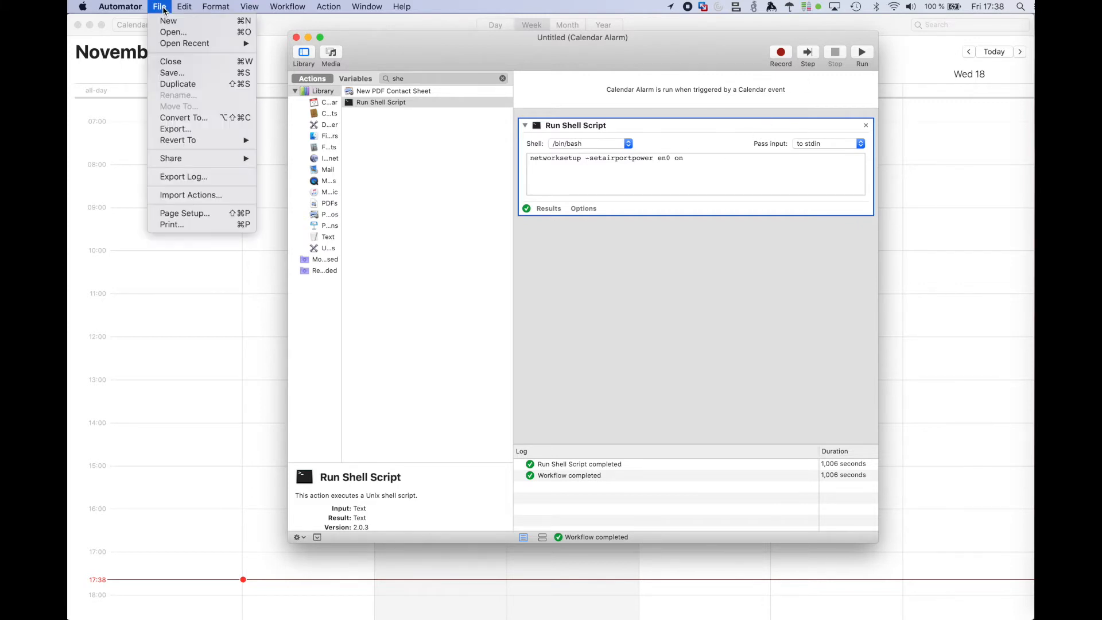
left_click(180, 74)
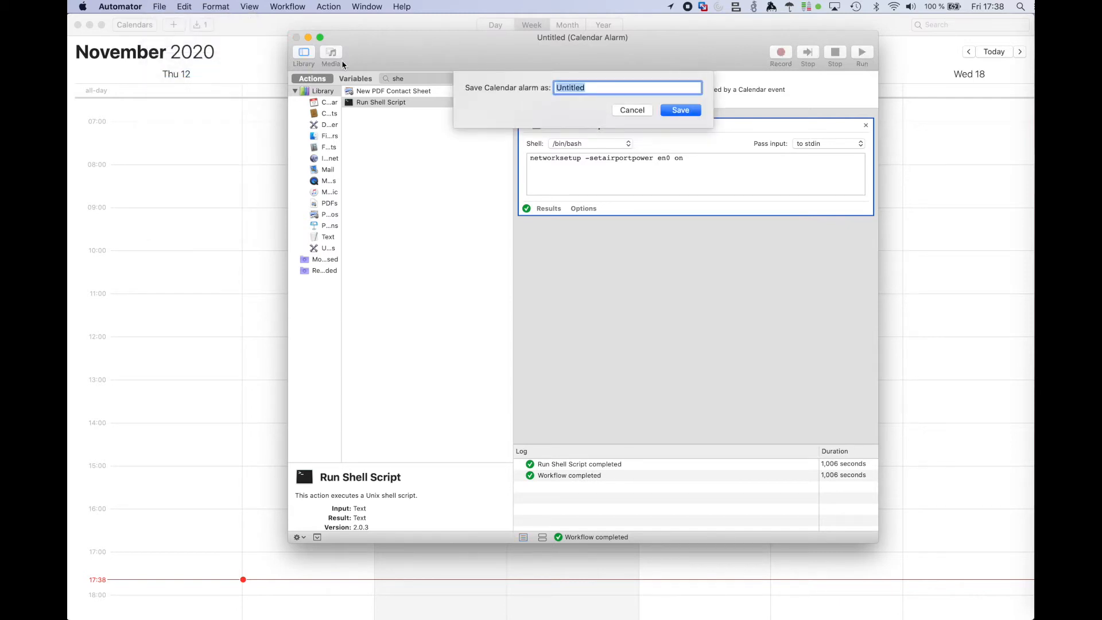
type("Wireless Adapter ON")
left_click(682, 111)
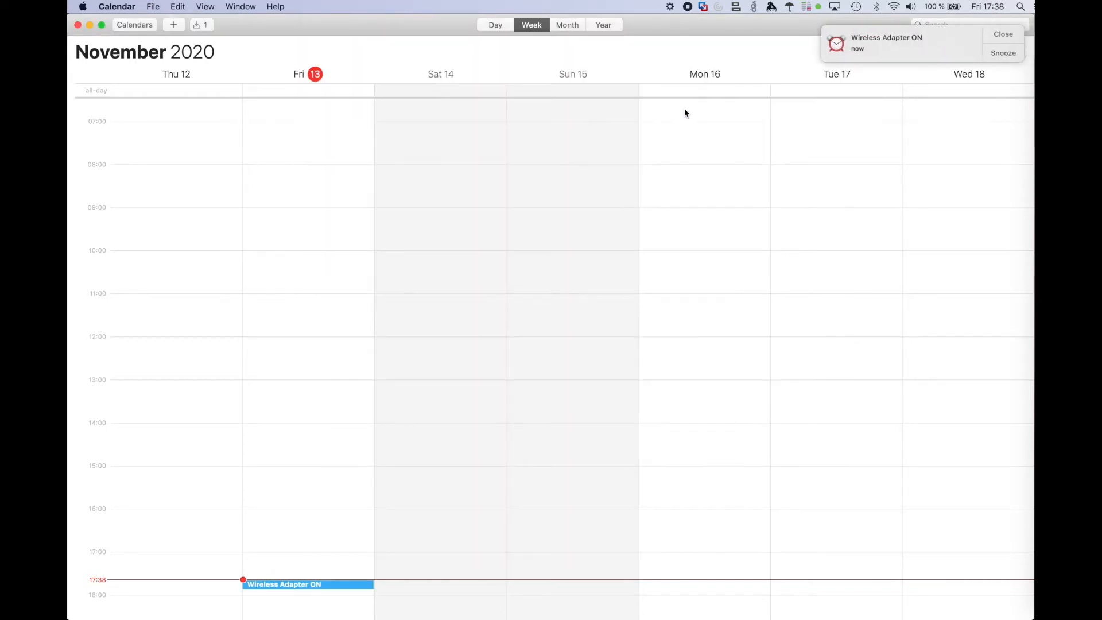
left_click(997, 35)
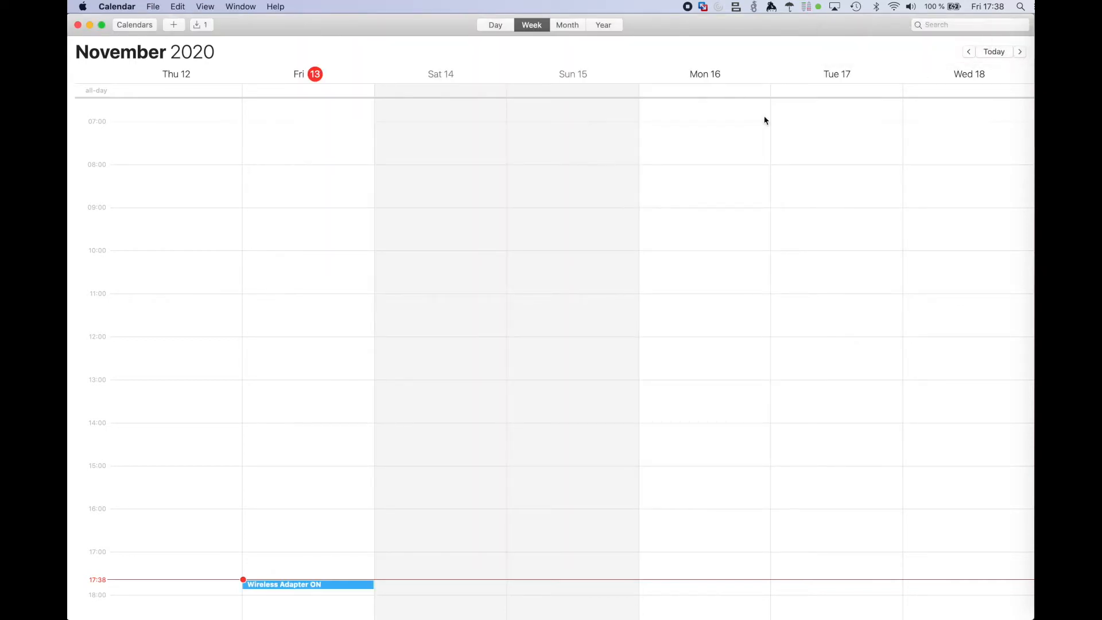
Step: Set the start time of the Wireless Adapter ON event to 07:00
scroll(322, 553, "down", 1)
scroll(321, 553, "down", 5)
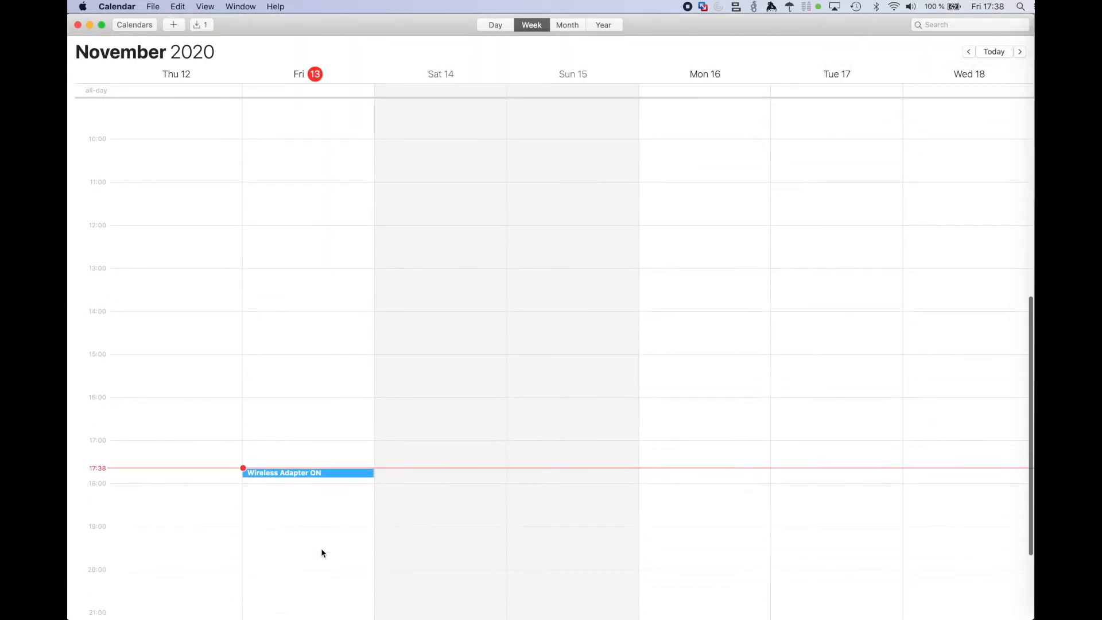
double_click(323, 477)
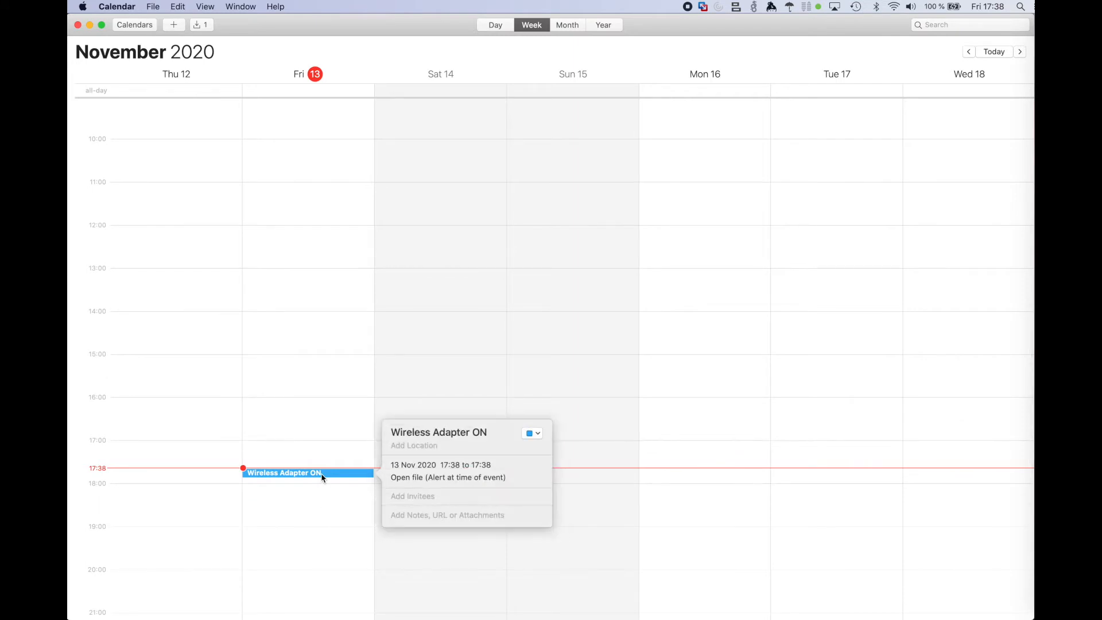
left_click(454, 469)
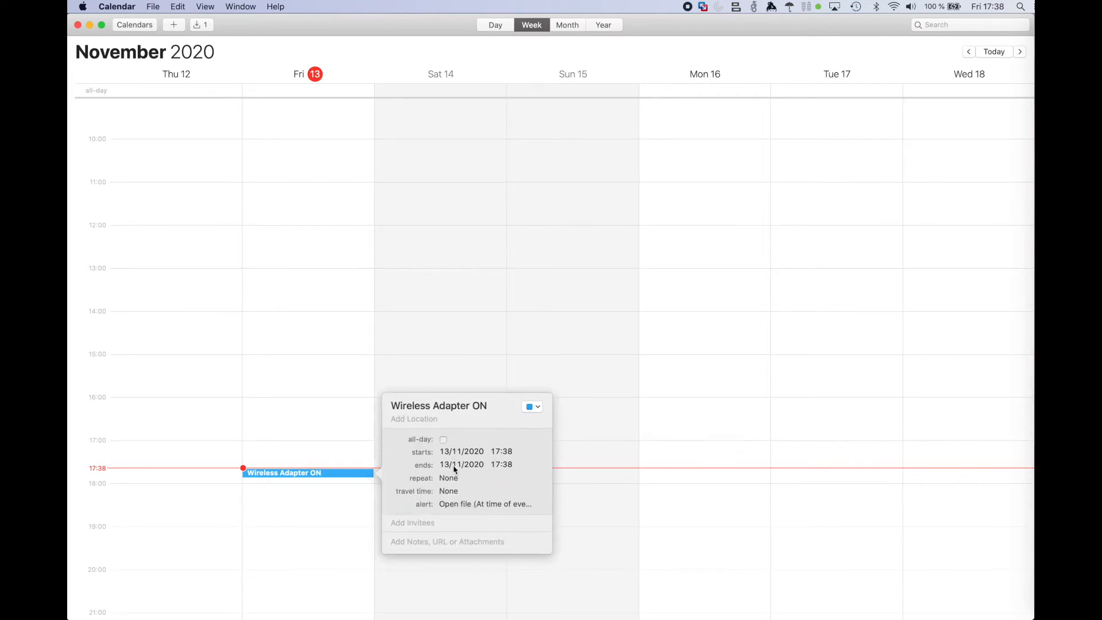
left_click(495, 453)
type("07")
left_click(509, 81)
type("00")
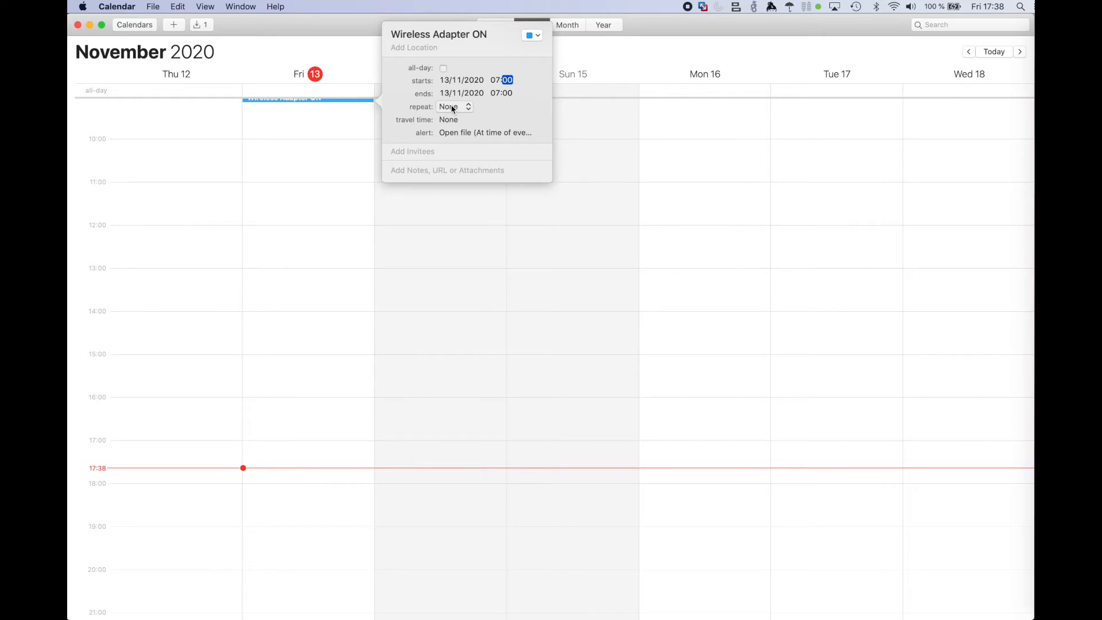
Step: Make the Wireless Adapter ON event repeat every day, applying the time change to all occurrences
left_click(452, 108)
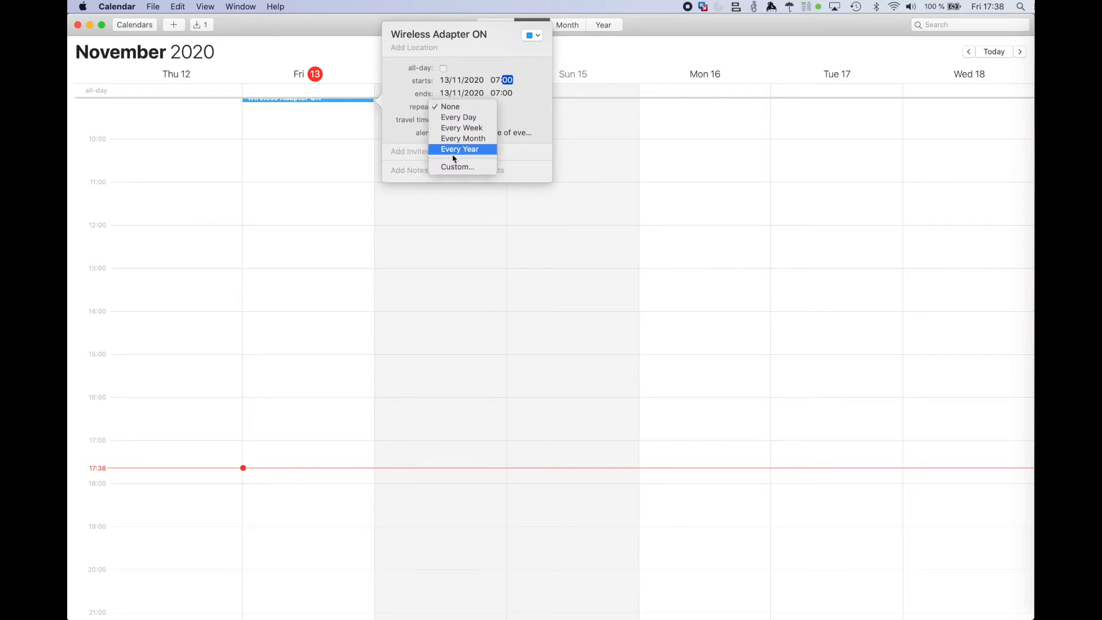
left_click(453, 118)
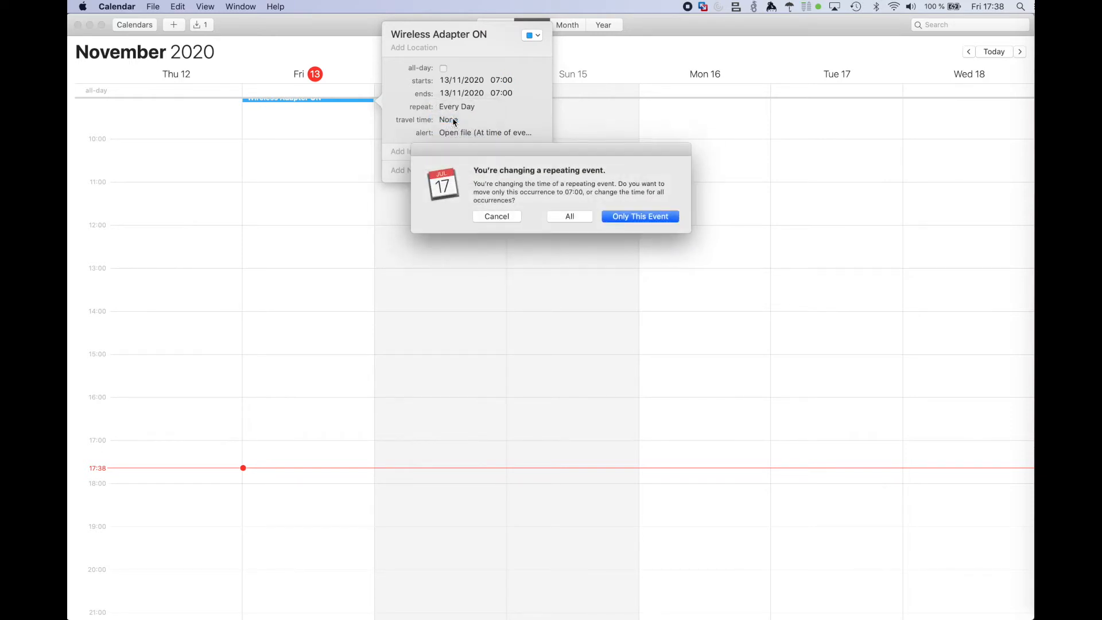
left_click(568, 217)
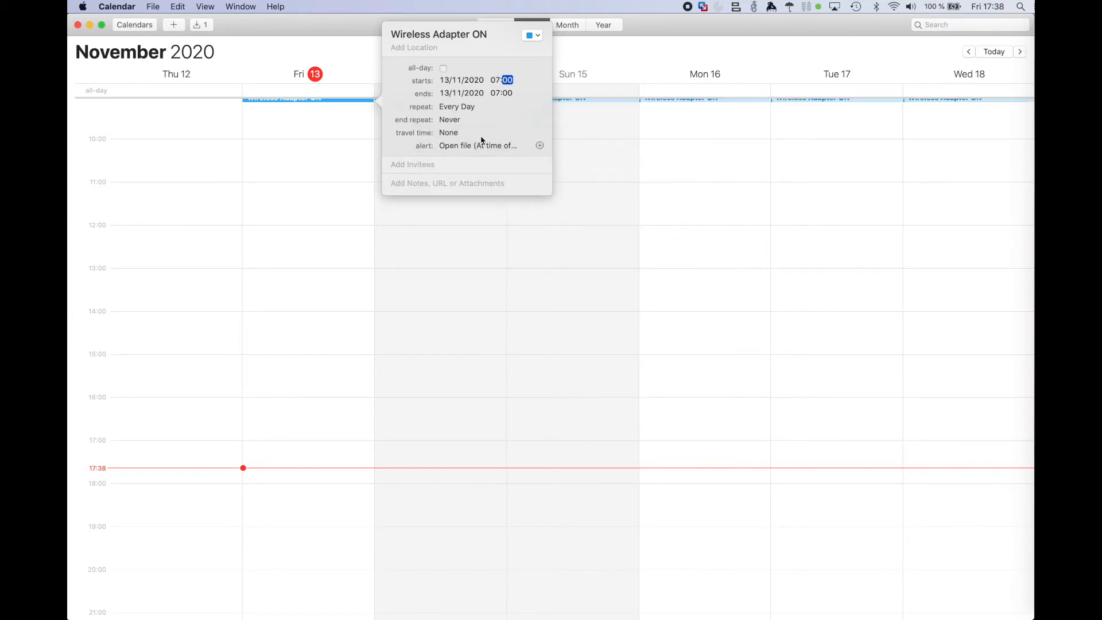
Step: End the Wireless Adapter ON event's repetition on the date 25/12/2020 and close its details
left_click(459, 119)
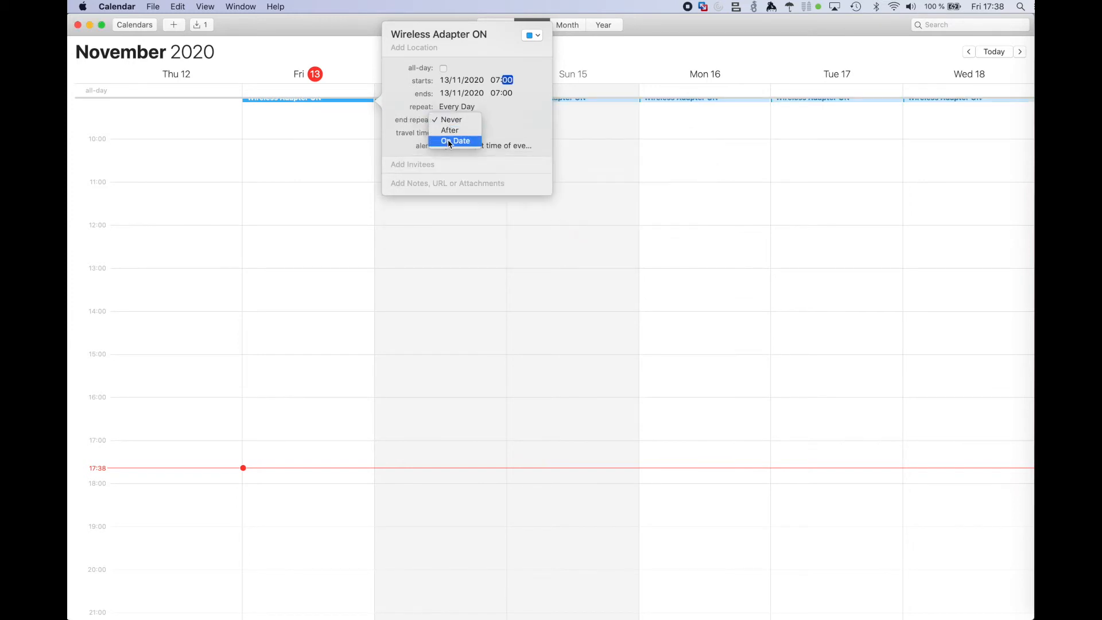
left_click(449, 141)
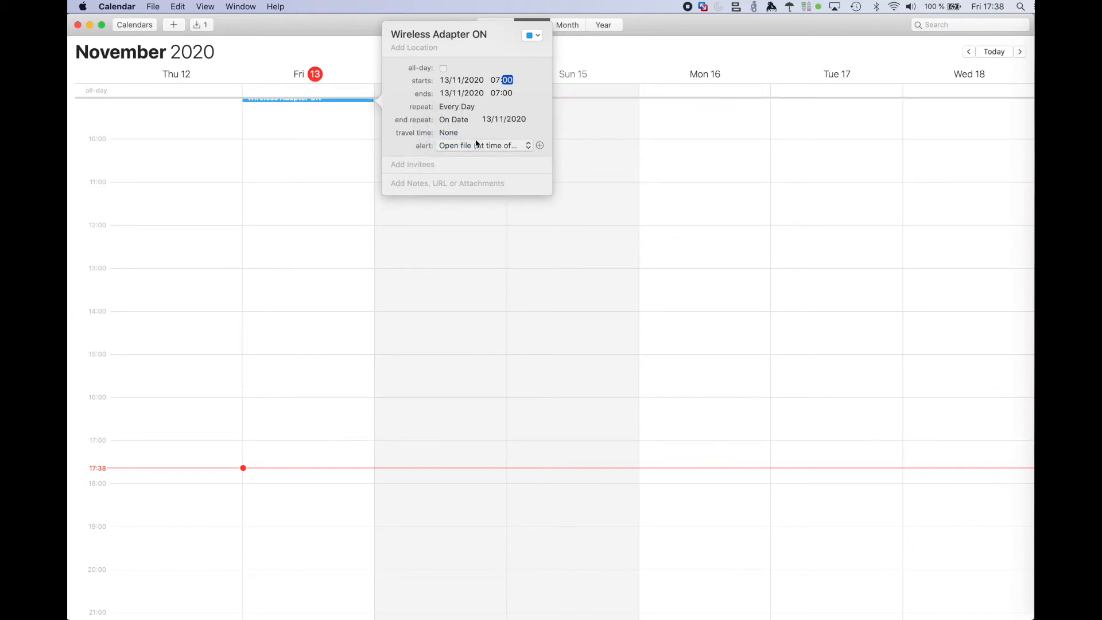
left_click(492, 121)
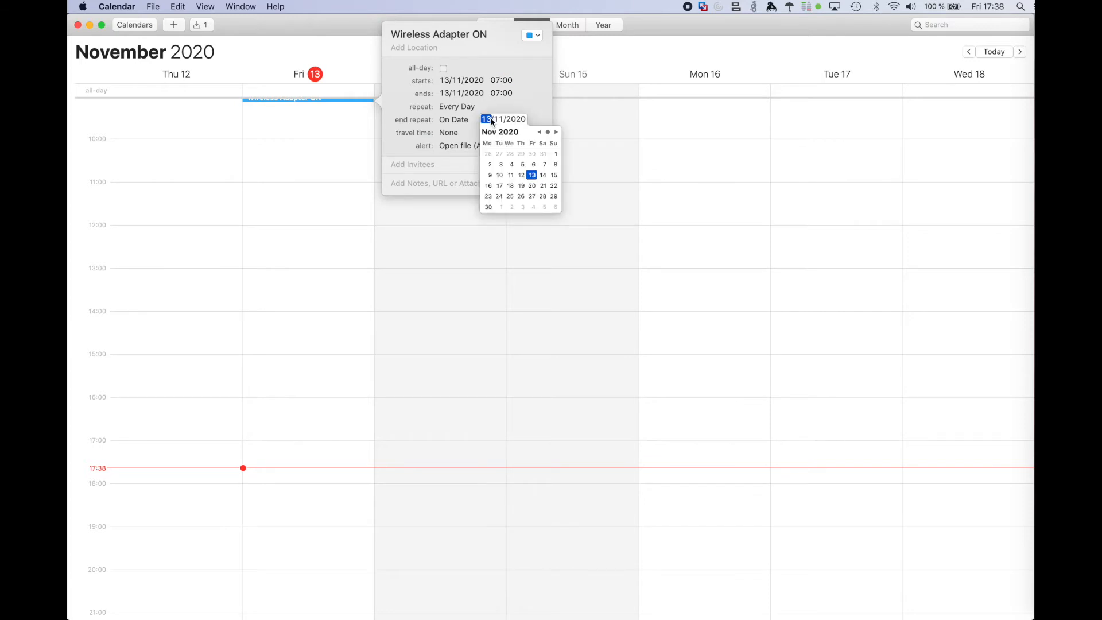
left_click(556, 133)
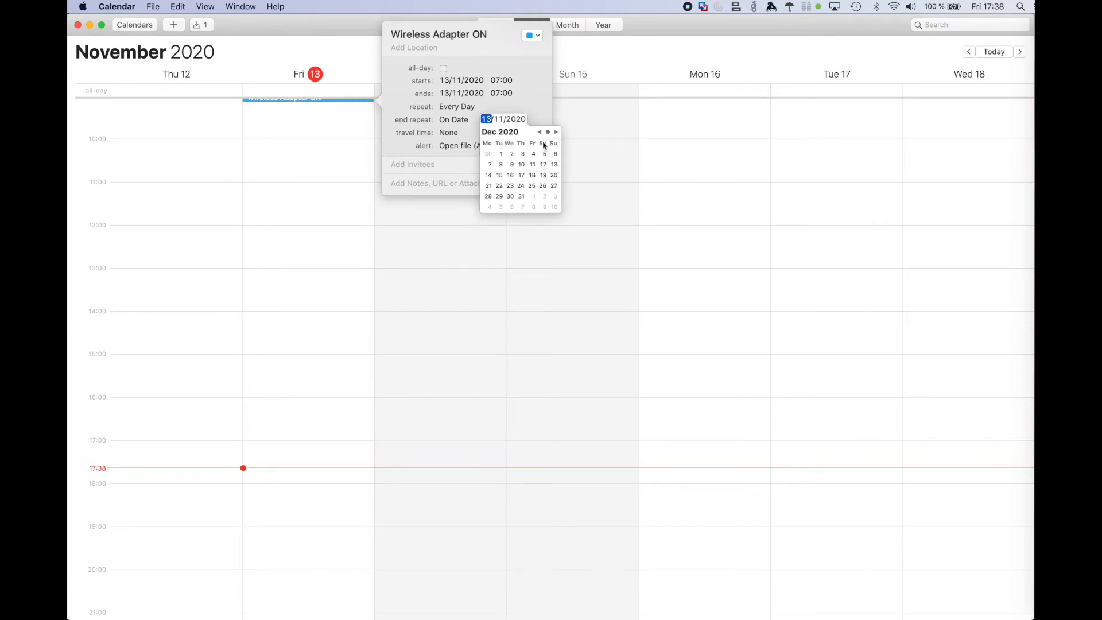
left_click(533, 187)
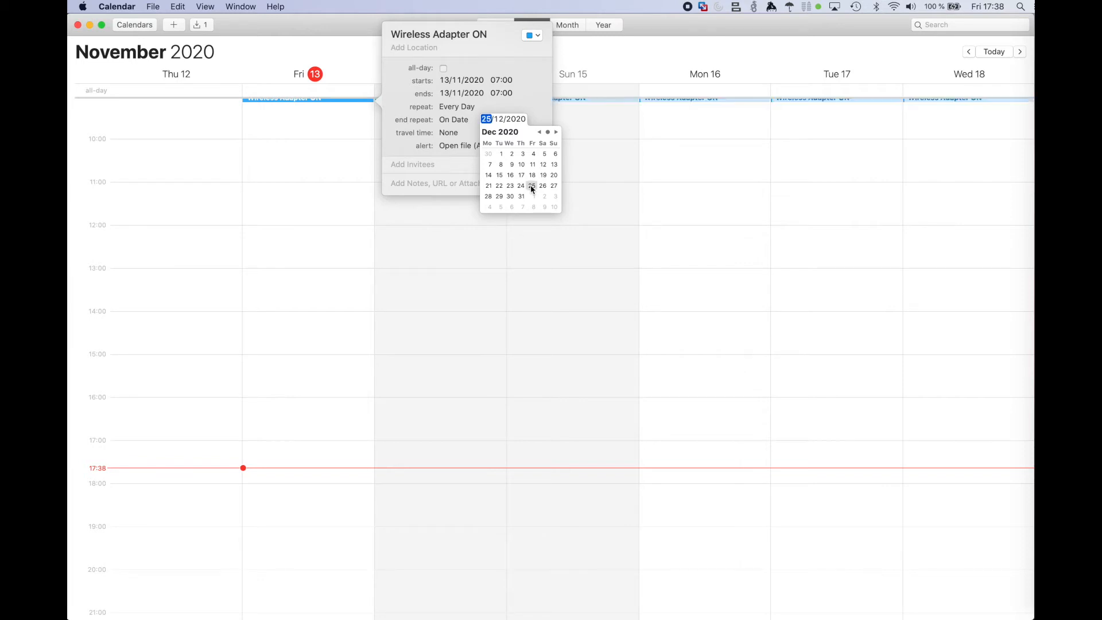
left_click(533, 103)
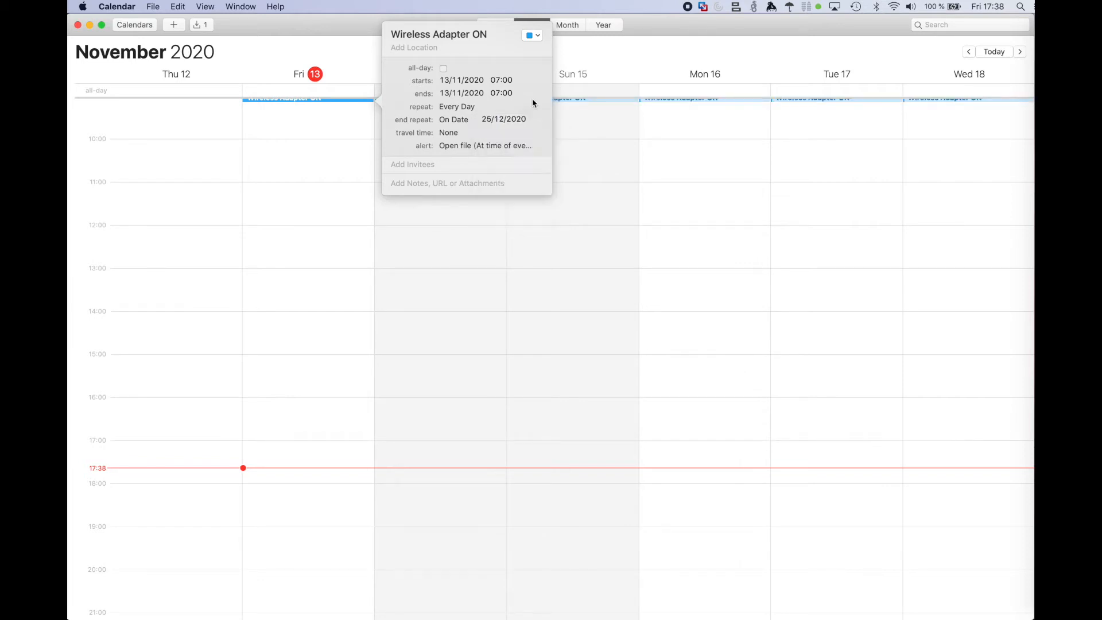
left_click(327, 155)
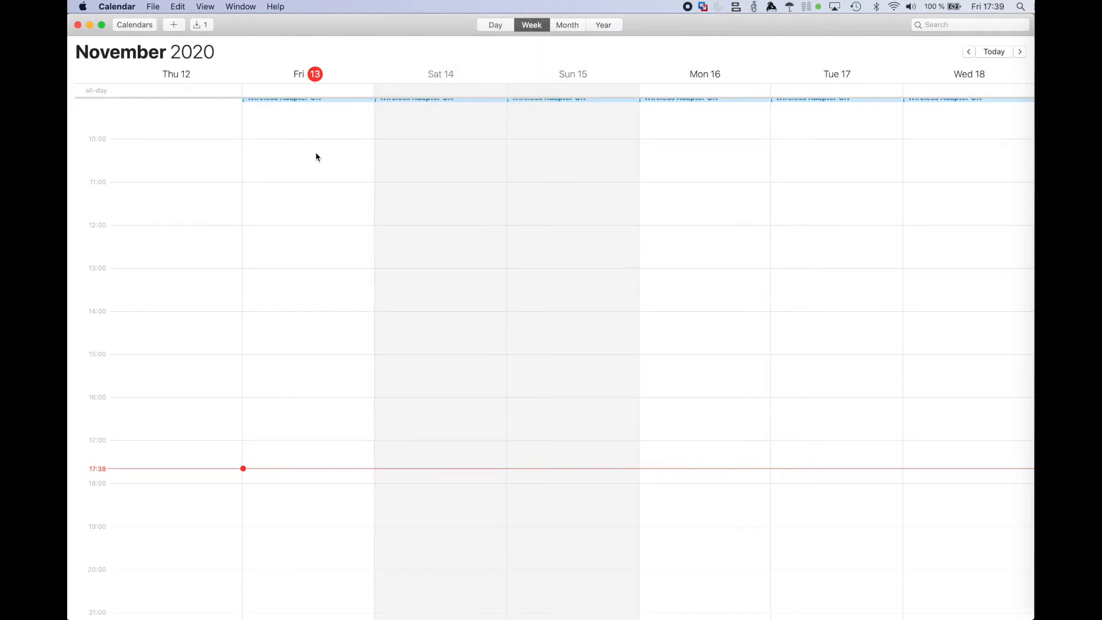
Step: Switch to Automator and close the Wireless Adapter ON workflow
key("super+space")
type("ada")
key("BackSpace")
key("BackSpace")
type("u")
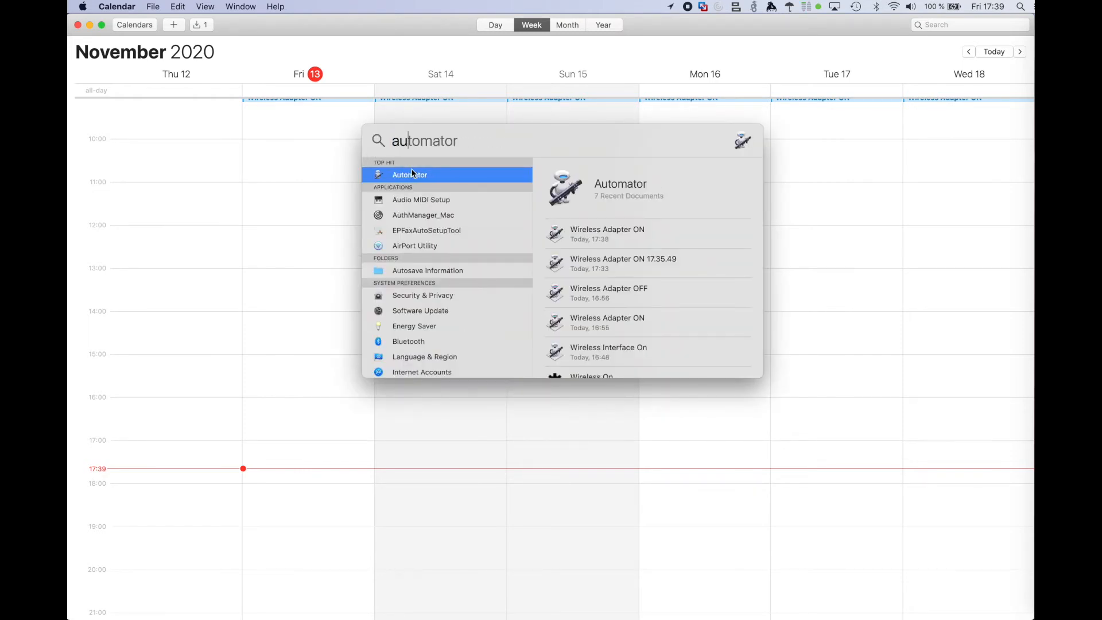
left_click(413, 177)
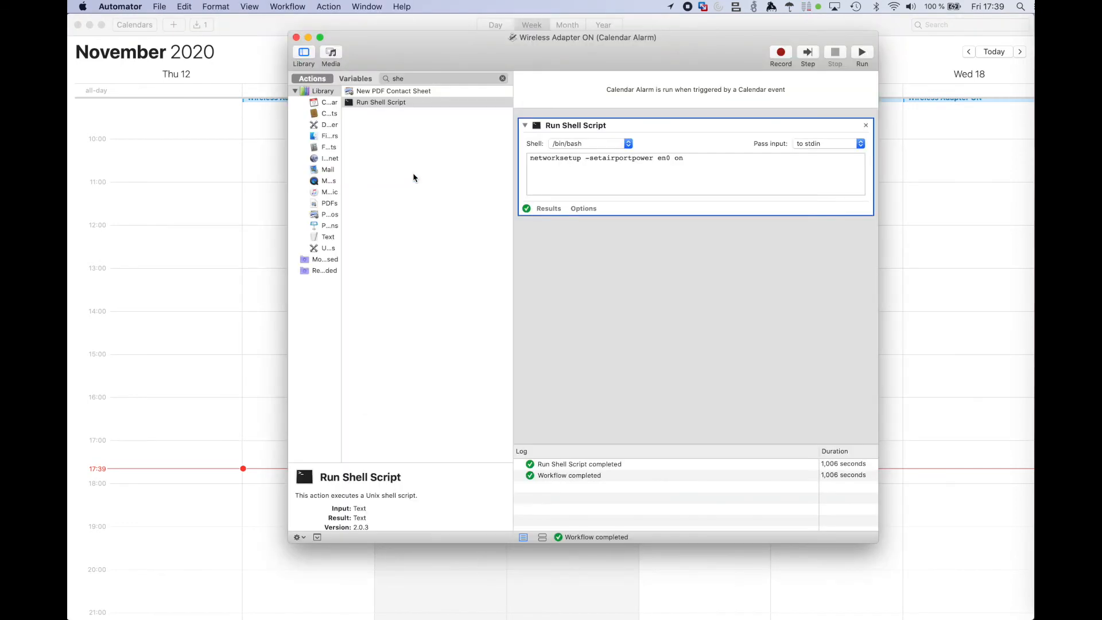
left_click(296, 37)
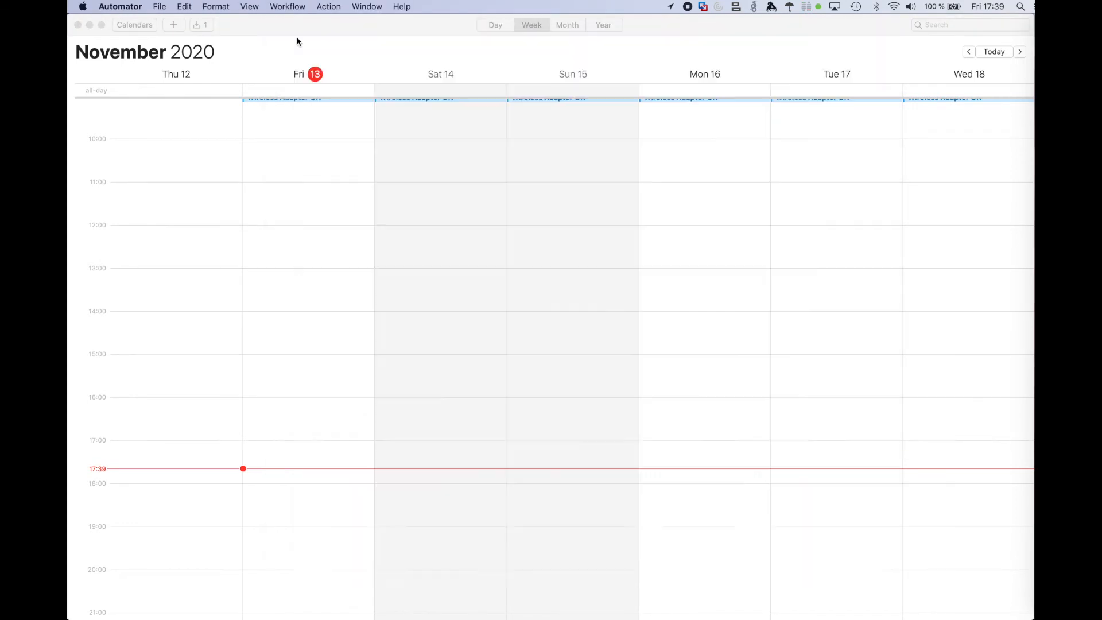
Step: Create a new Automator document of type Calendar Alarm
left_click(159, 6)
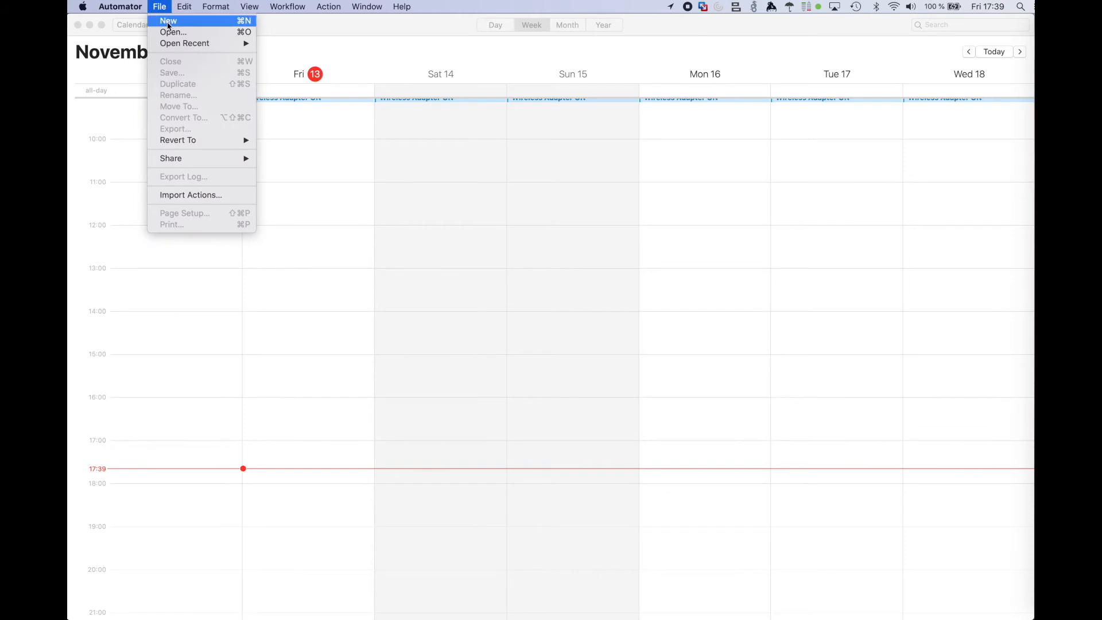
left_click(174, 24)
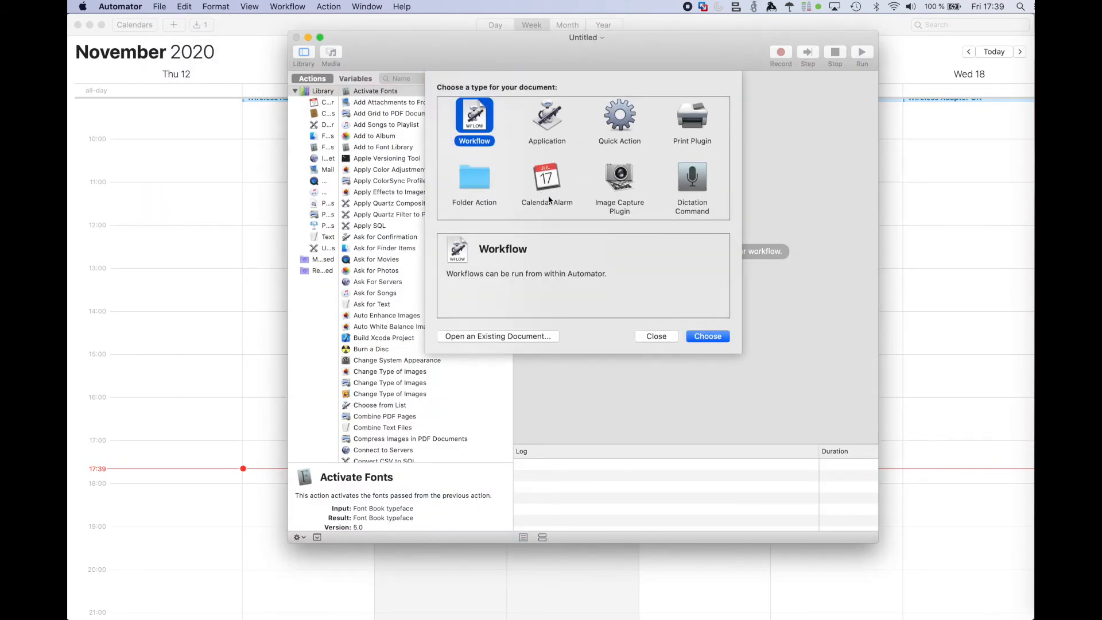
left_click(546, 190)
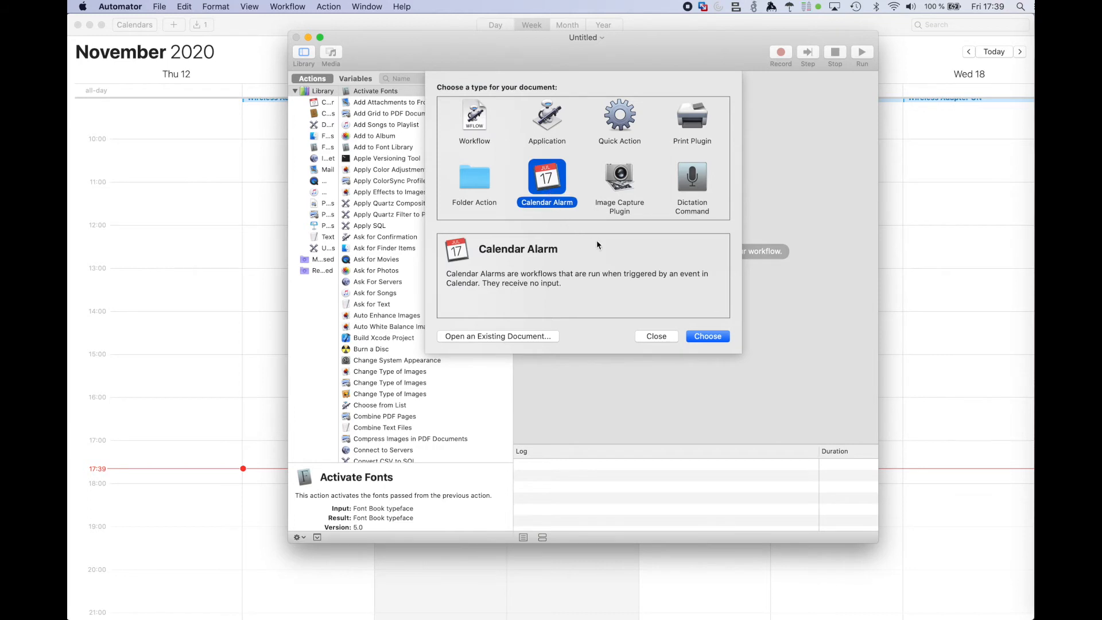
left_click(708, 336)
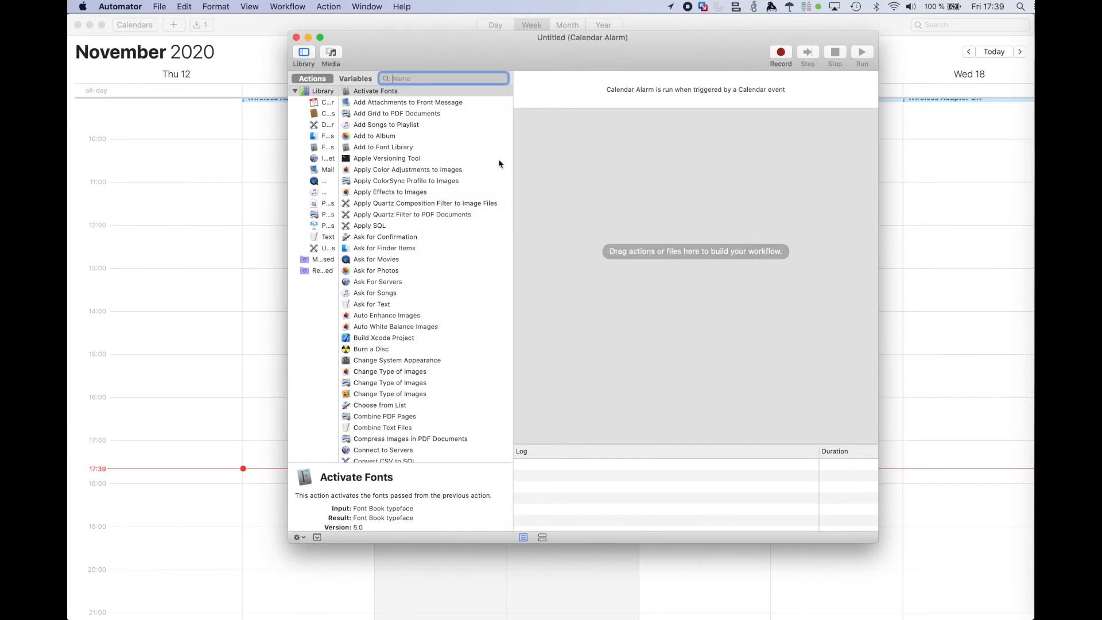
Step: Add a Run Shell Script action to the workflow with the command "networksetup -setairportpower en0 off"
type("shell")
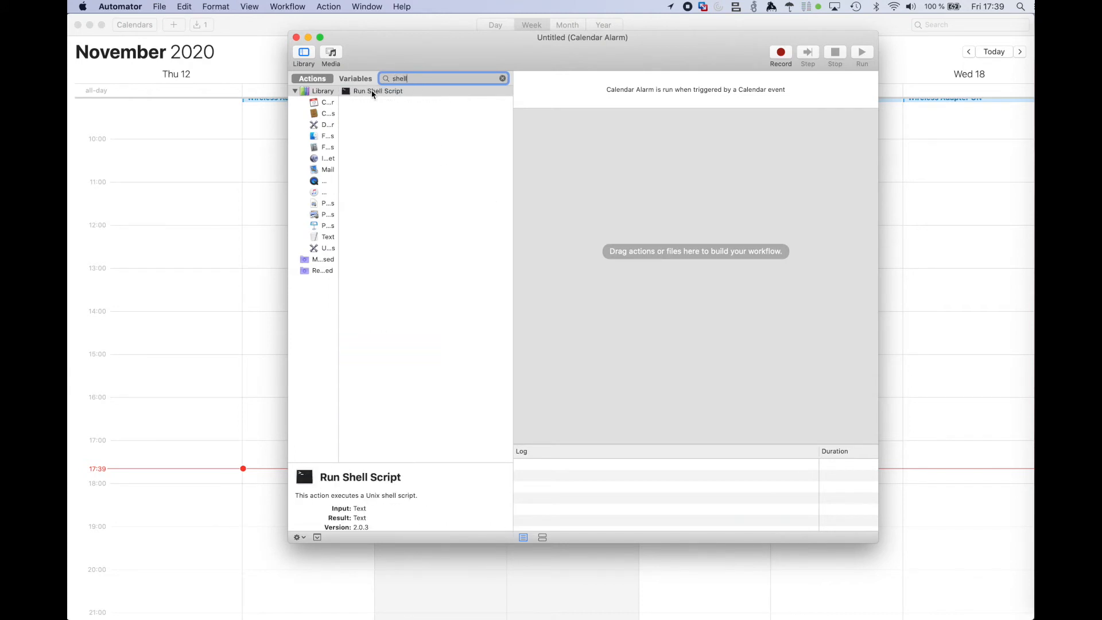
left_click_drag(374, 92, 594, 185)
type("networksetup -setairportpower en0 off")
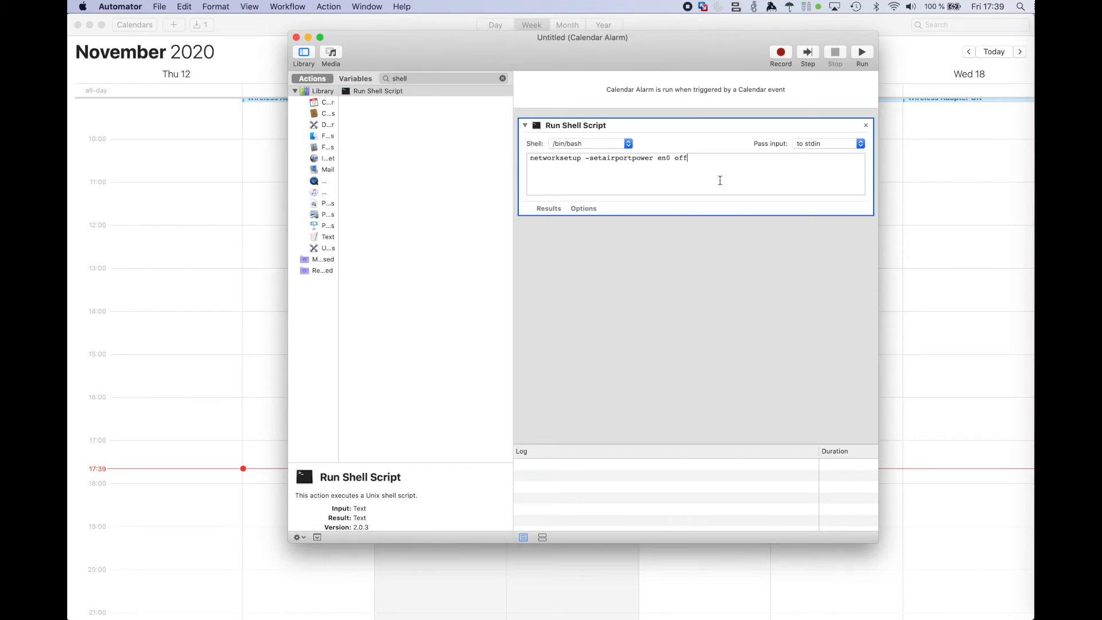
Step: Save the new calendar alarm as "Wireless Adapter OFF"
left_click(161, 7)
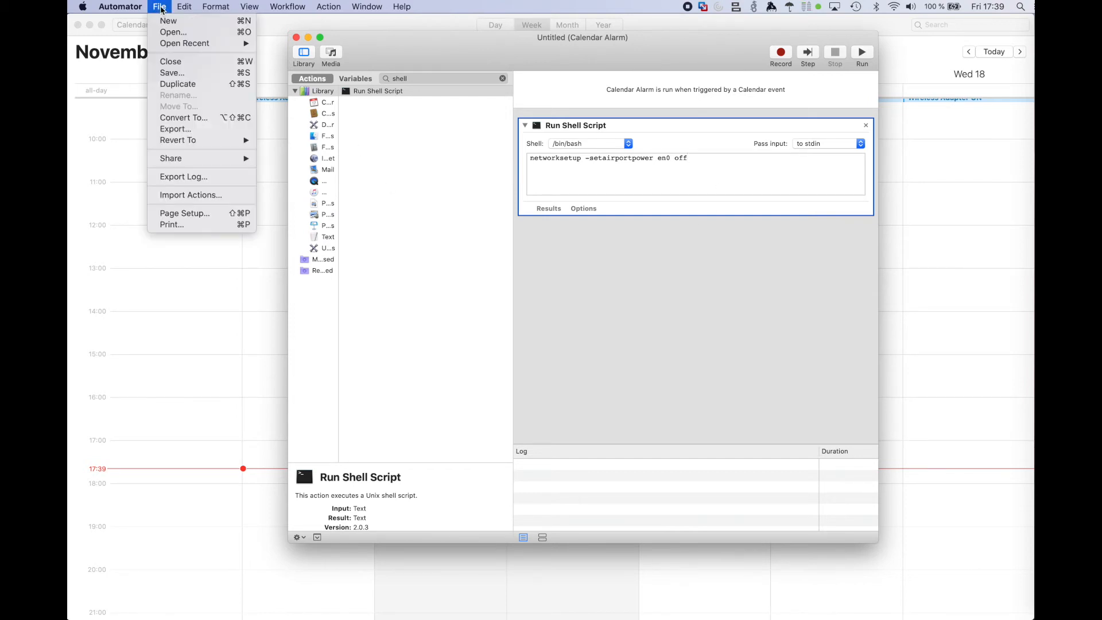
left_click(184, 74)
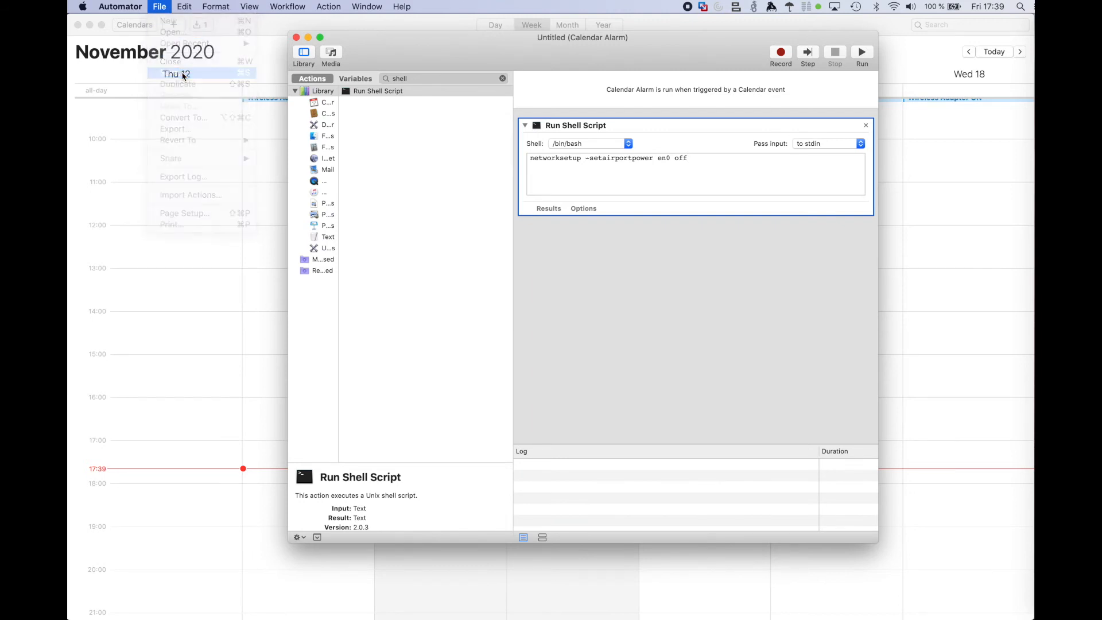
type("Wireless Adapter OFF")
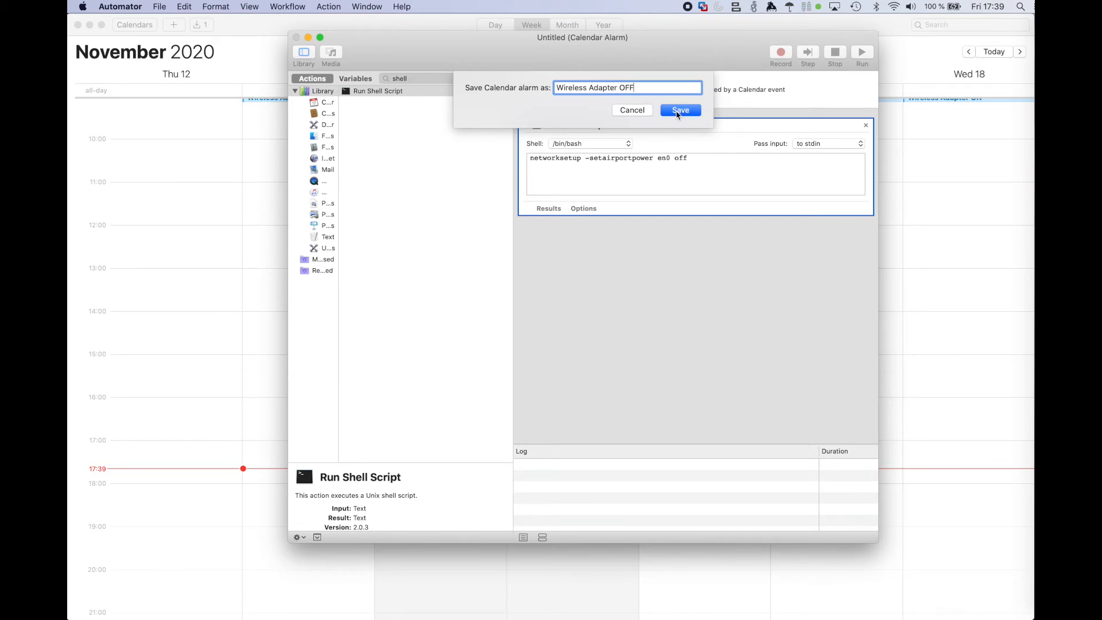
left_click(679, 110)
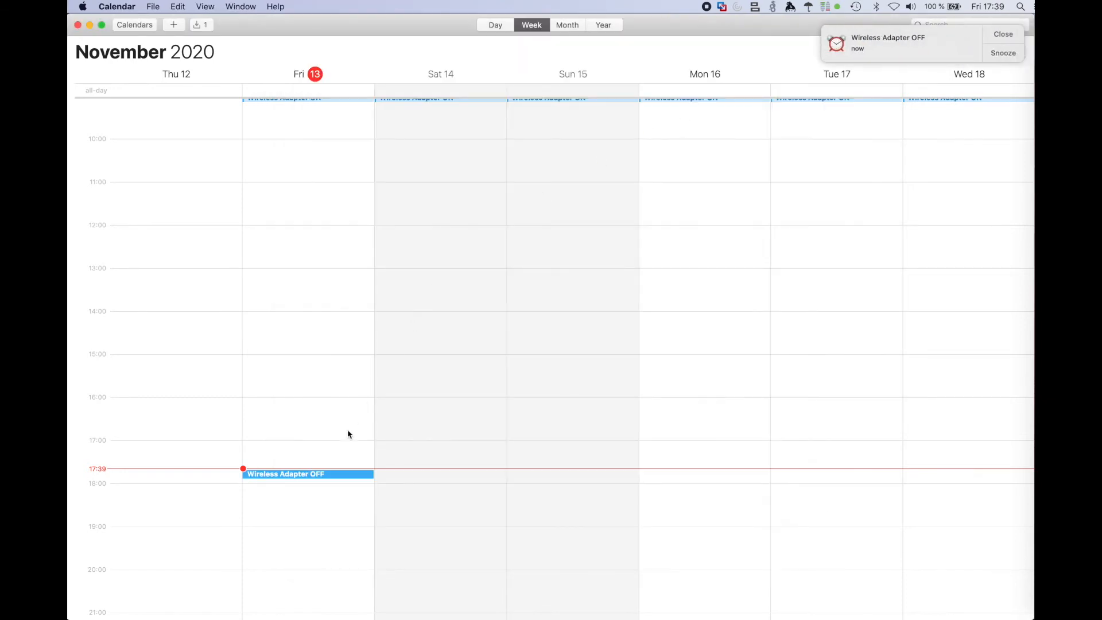
Step: Open the Wireless Adapter OFF event on Friday 13 November and set its start time to 23:00
double_click(324, 476)
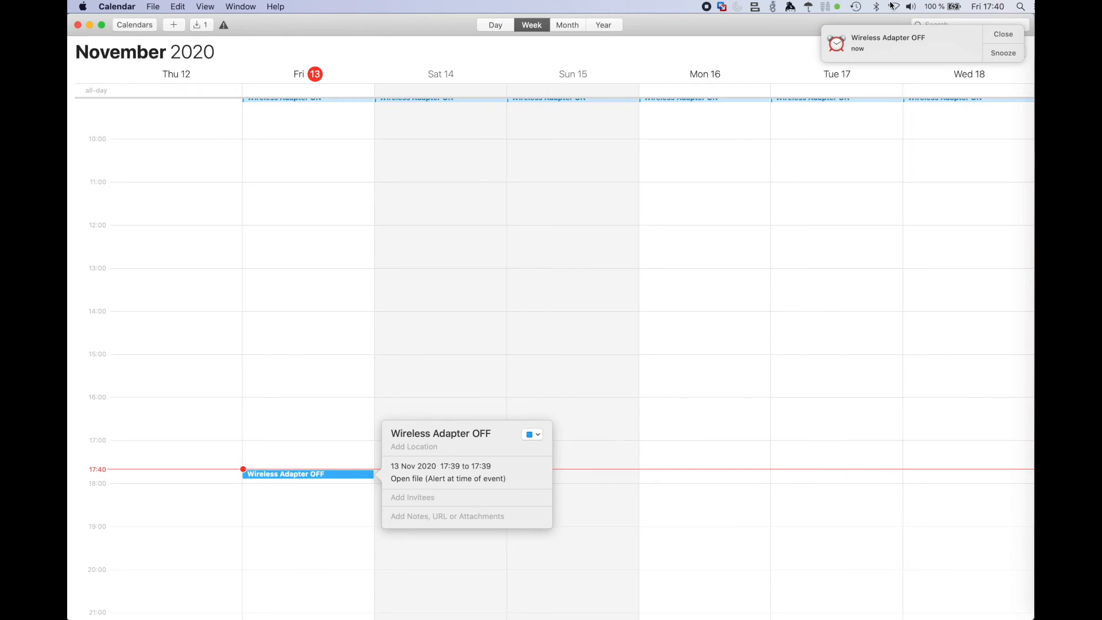
left_click(449, 467)
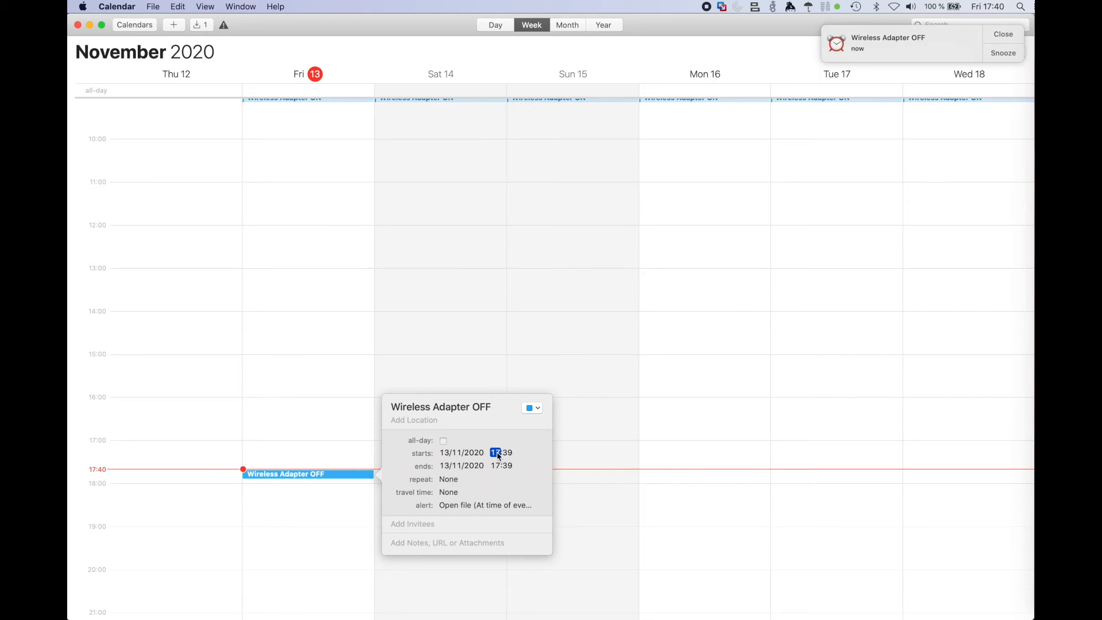
type("23")
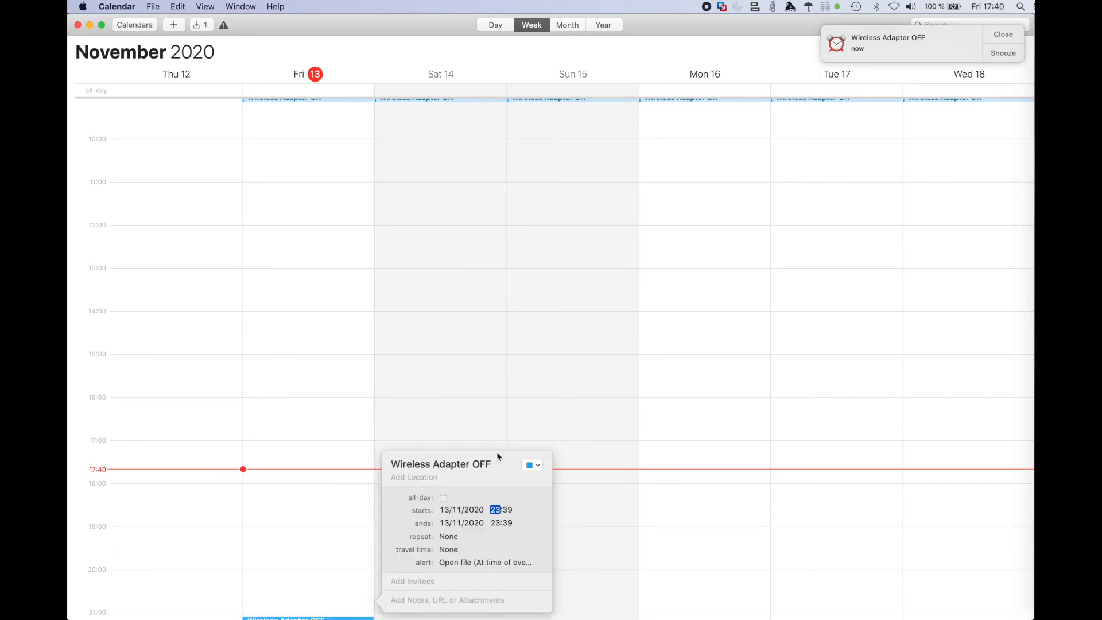
left_click(508, 511)
type("00")
left_click(507, 523)
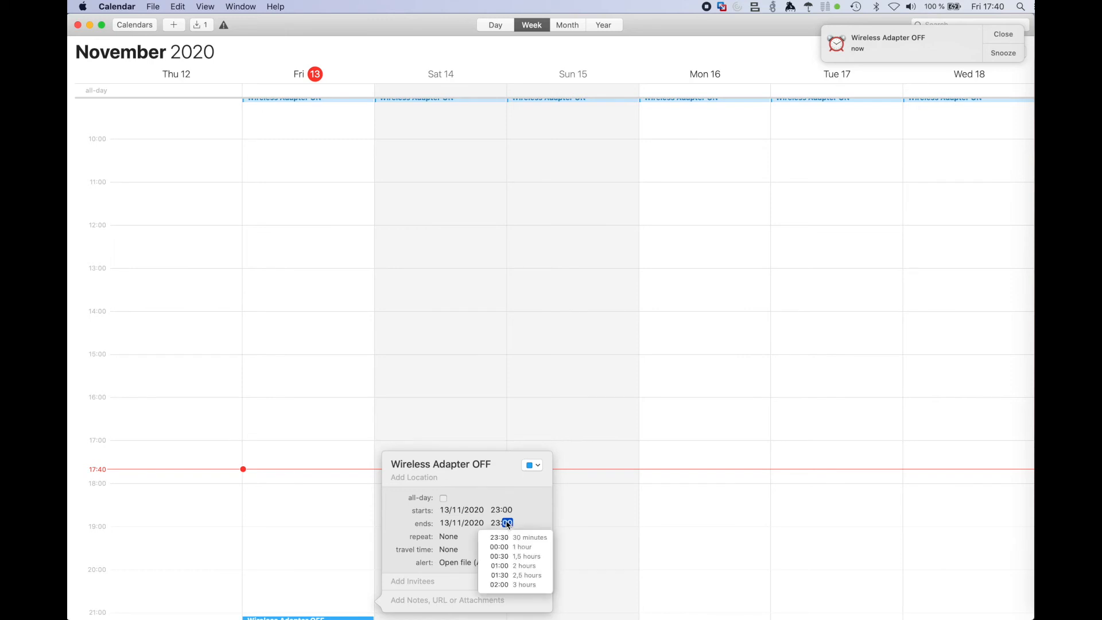
Step: Give the Wireless Adapter OFF event a custom weekly repeat, every 1 week from Monday to Friday
left_click(449, 538)
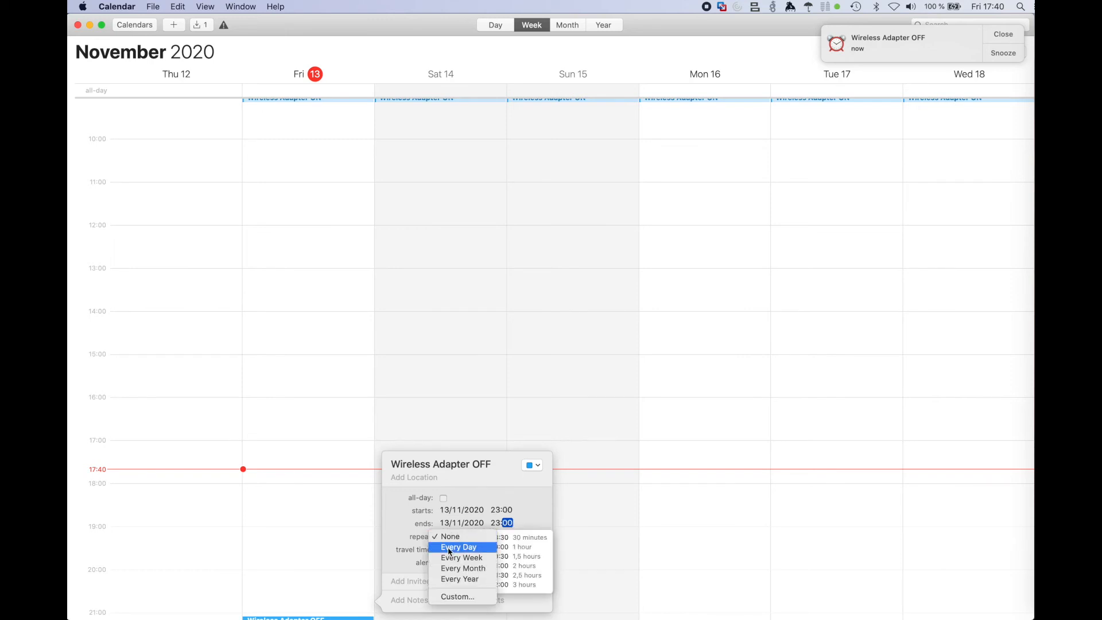
left_click(458, 596)
left_click(425, 564)
left_click(438, 563)
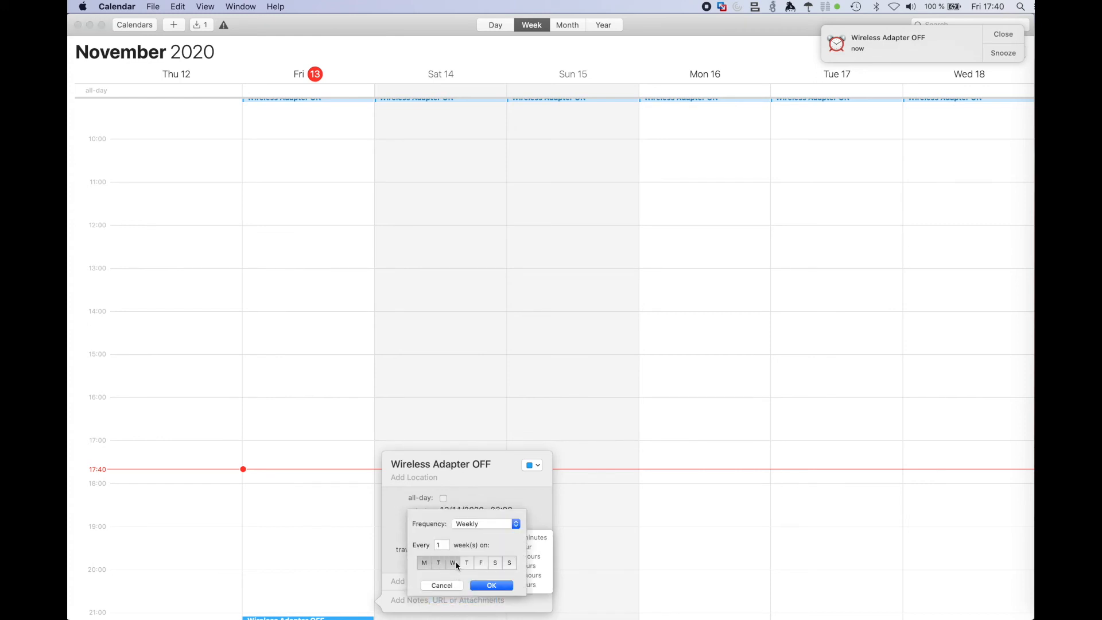
left_click(467, 563)
left_click(481, 562)
left_click(491, 586)
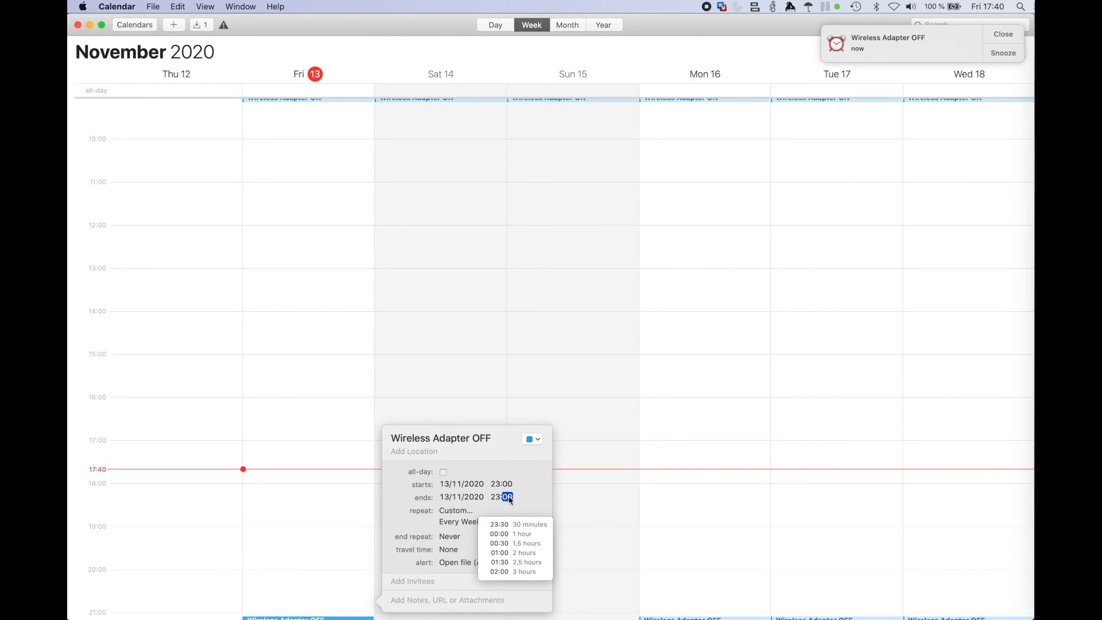
Step: Set the event's end time to 23:05 and end its repetition on the date 24/12/2020
type("05")
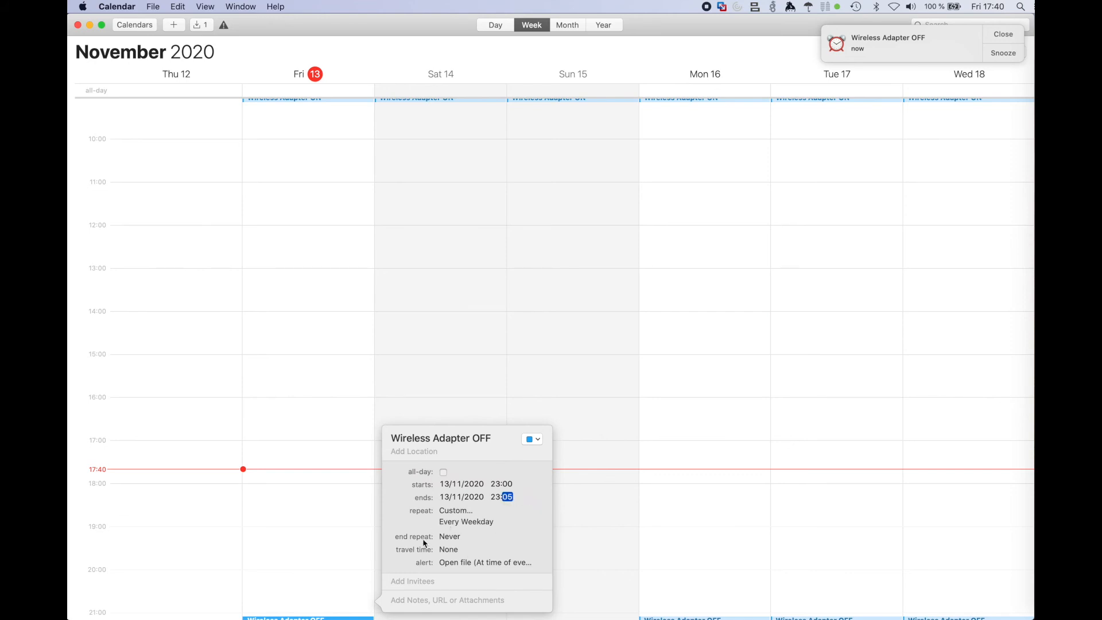
left_click(447, 540)
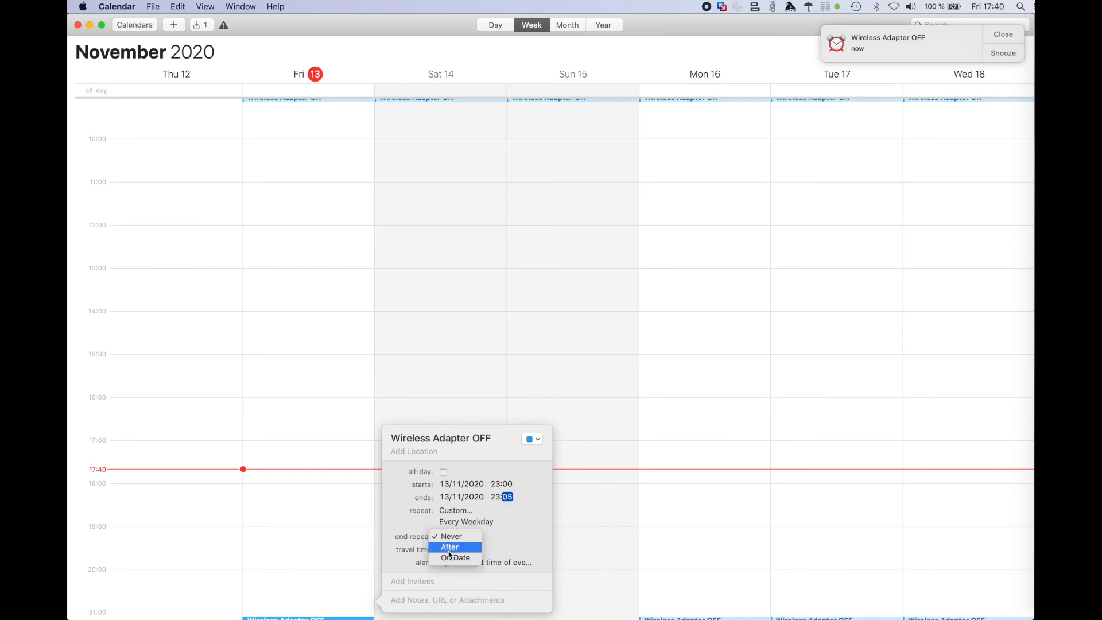
left_click(452, 560)
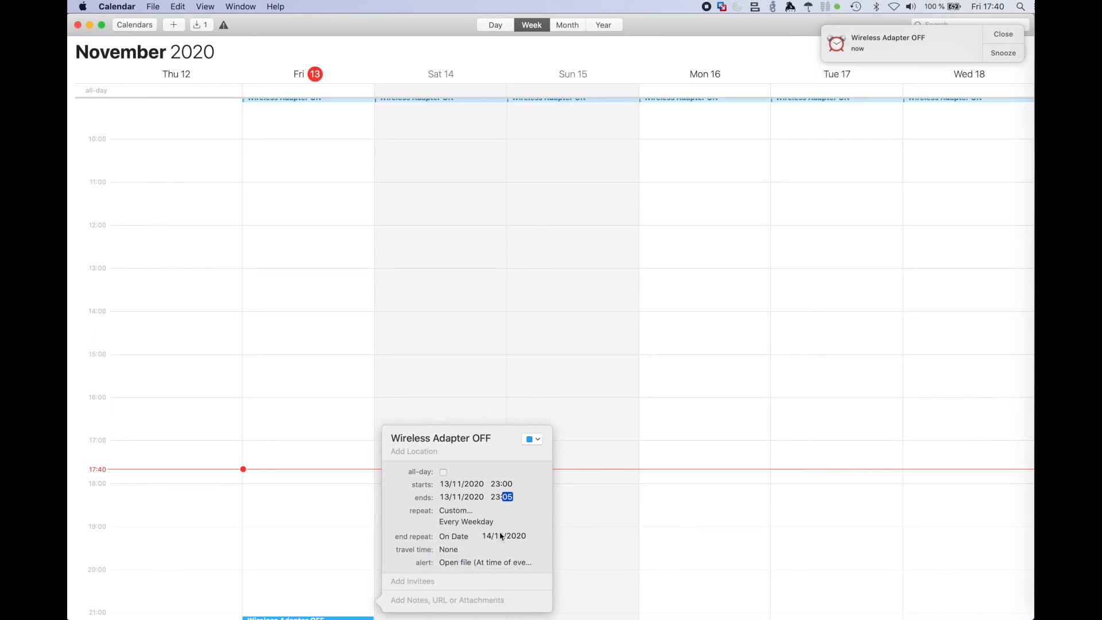
left_click(487, 537)
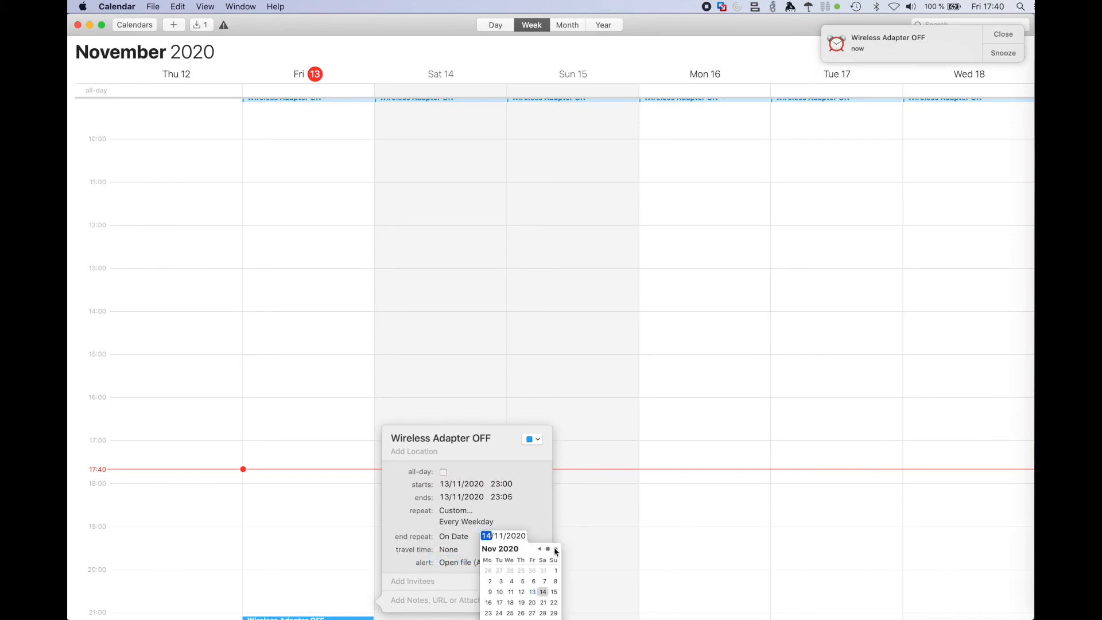
left_click(556, 550)
left_click(522, 601)
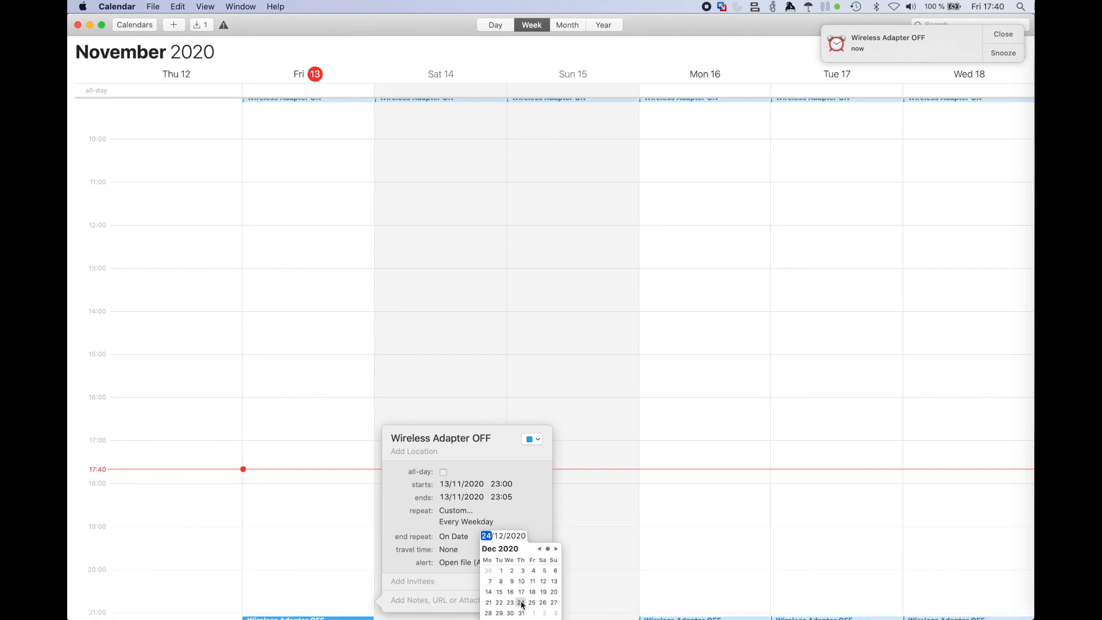
left_click(527, 478)
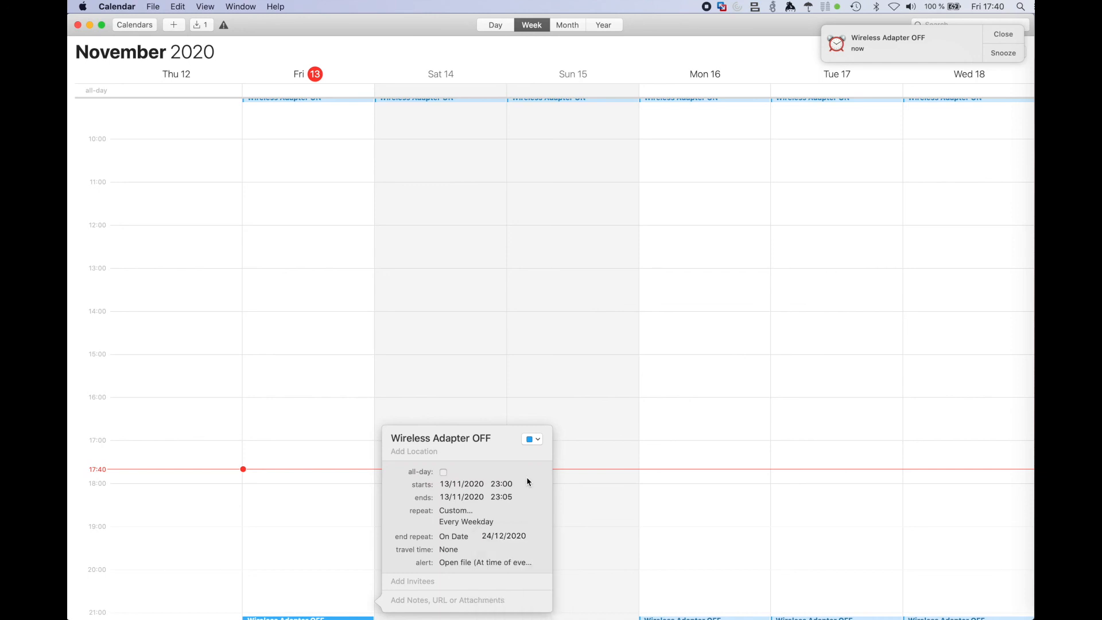
left_click(601, 429)
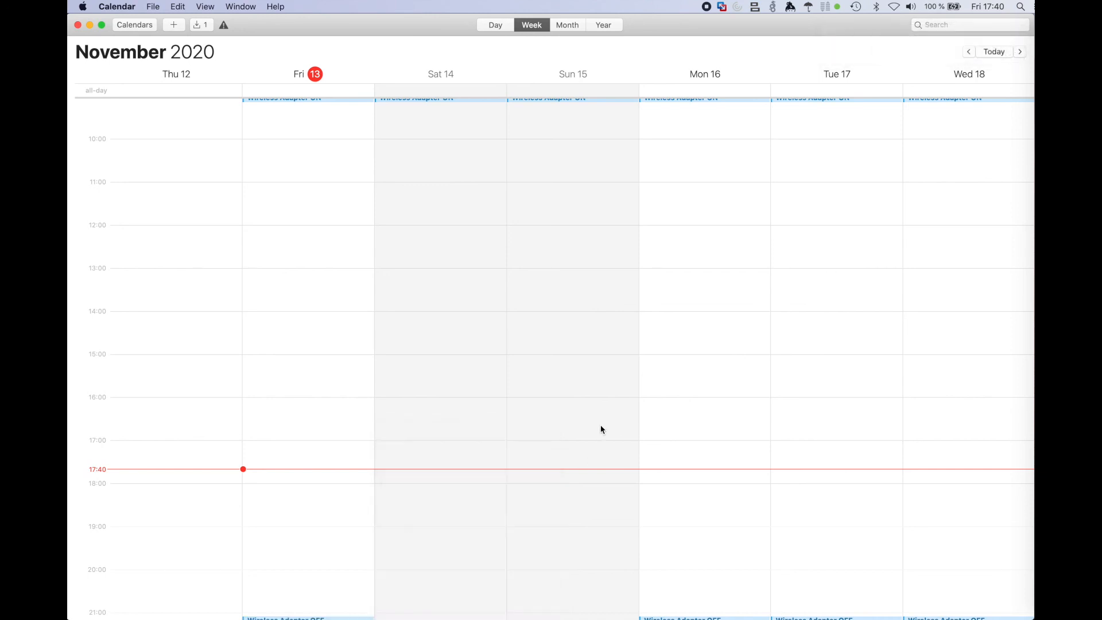
Step: Review the repeating Wireless Adapter ON and OFF events in the week view and across November and December in the month view
scroll(512, 341, "down", 5)
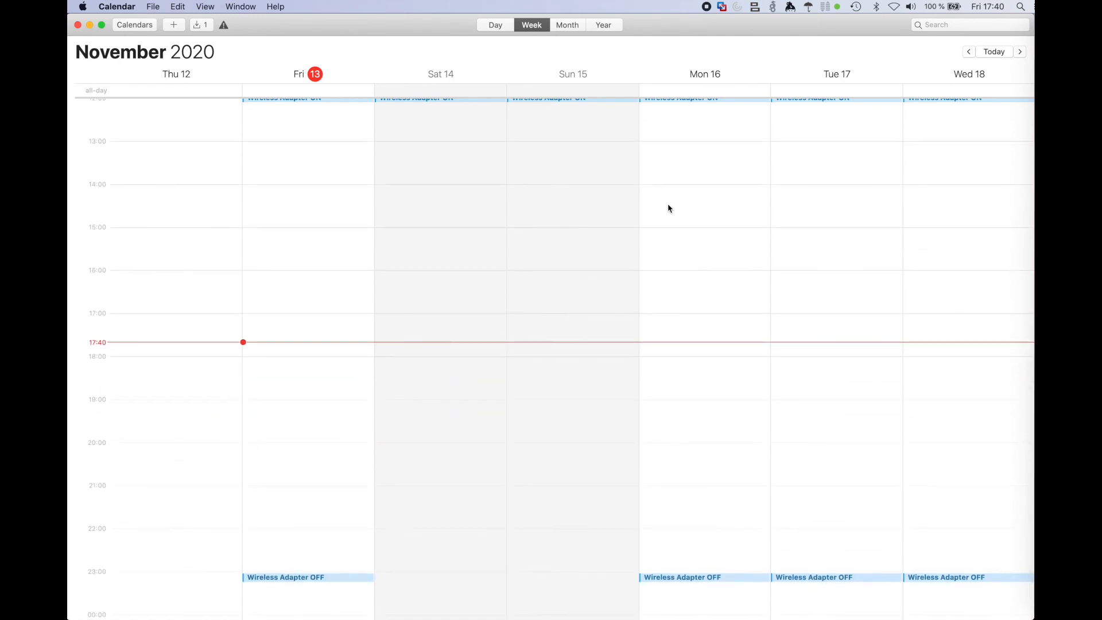
left_click(568, 26)
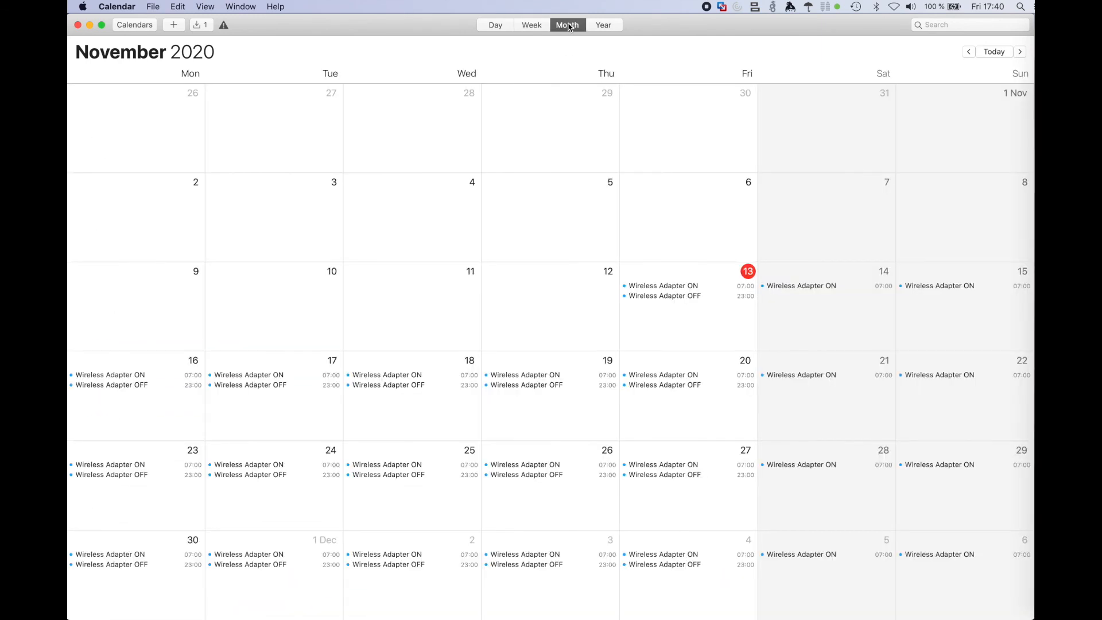
scroll(477, 239, "down", 5)
scroll(477, 238, "down", 5)
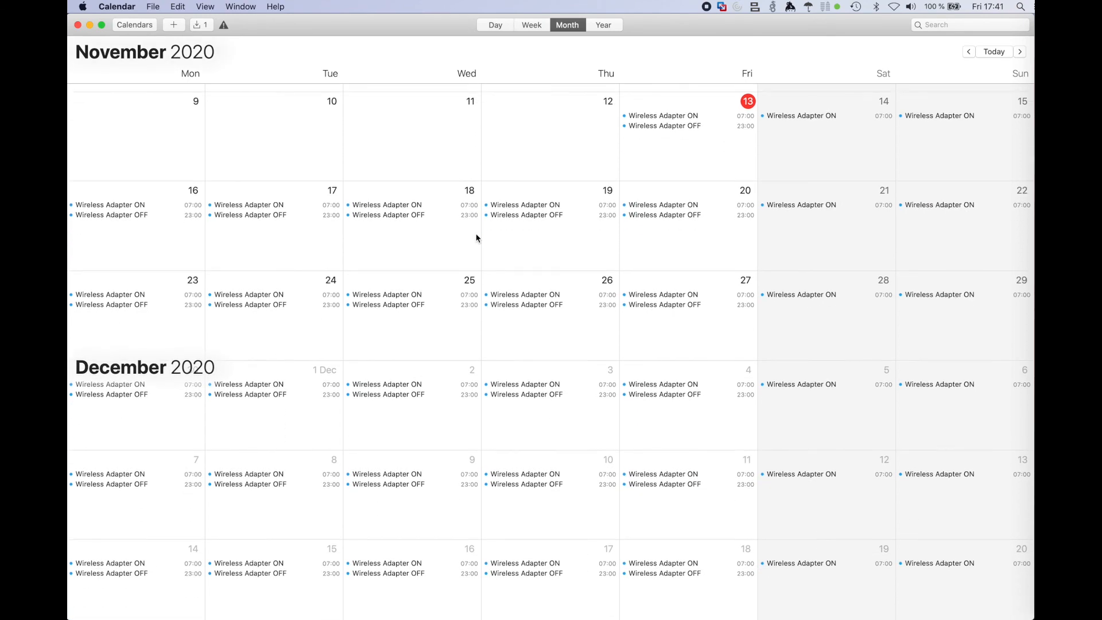
scroll(476, 239, "down", 2)
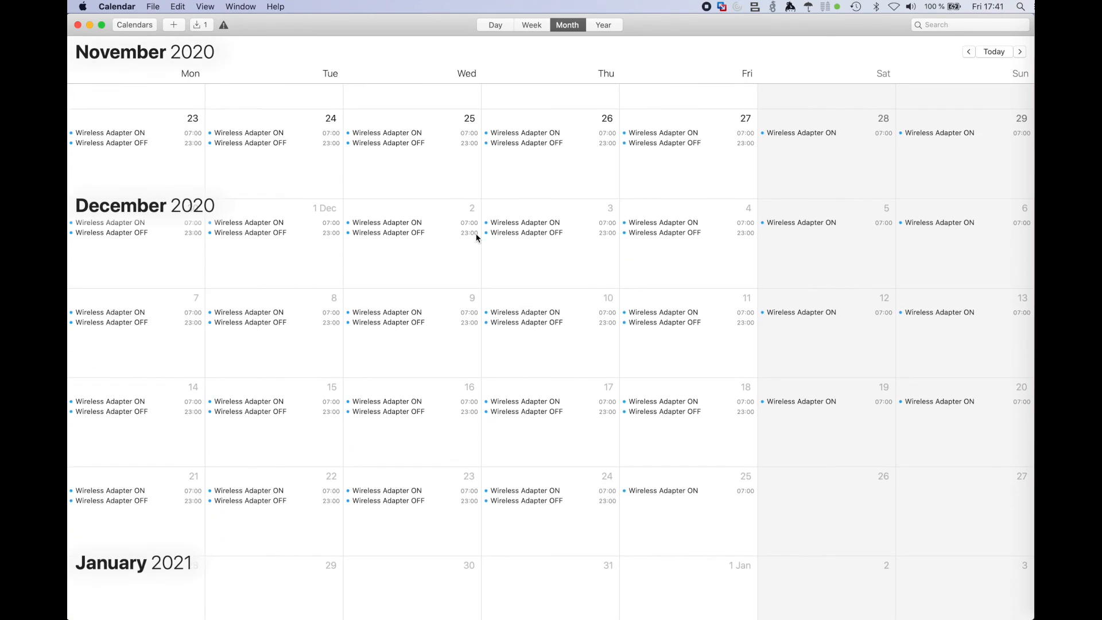
scroll(476, 239, "up", 3)
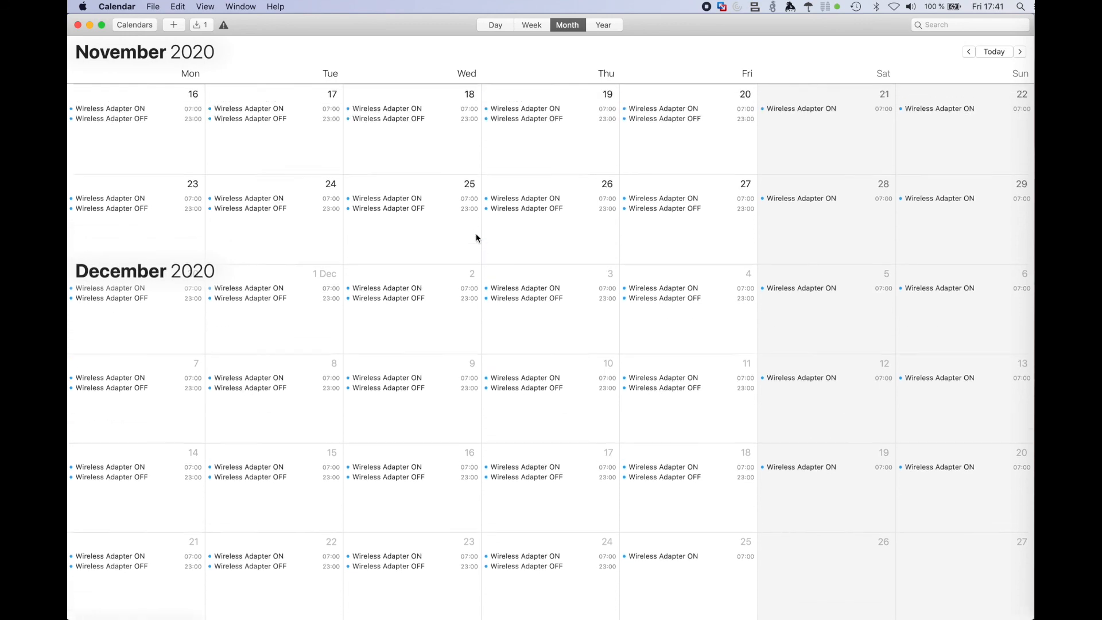
scroll(476, 238, "up", 2)
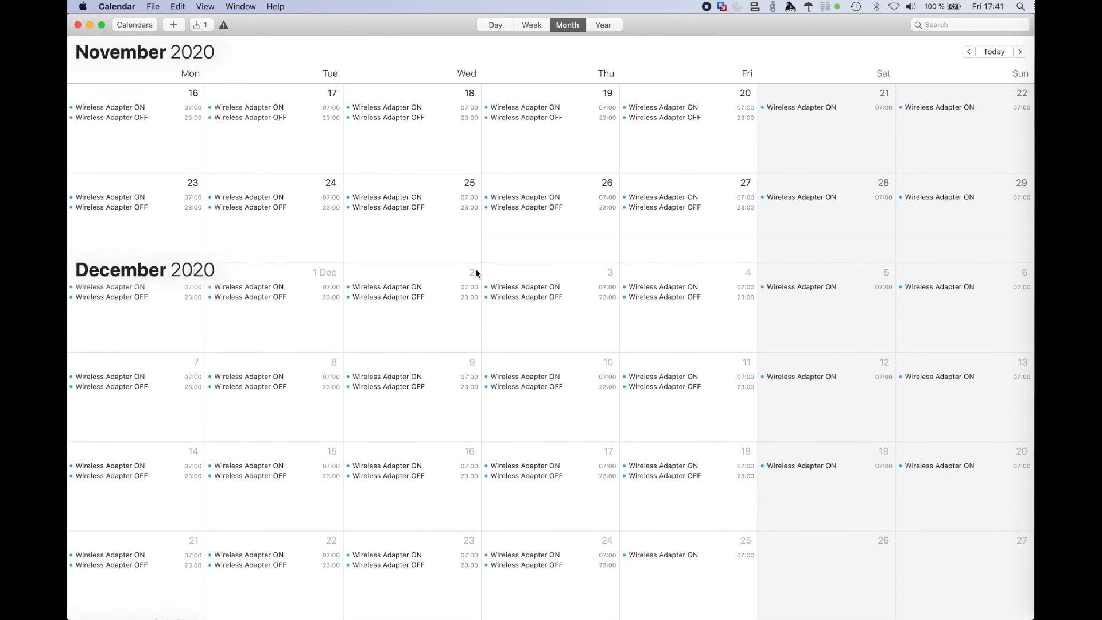